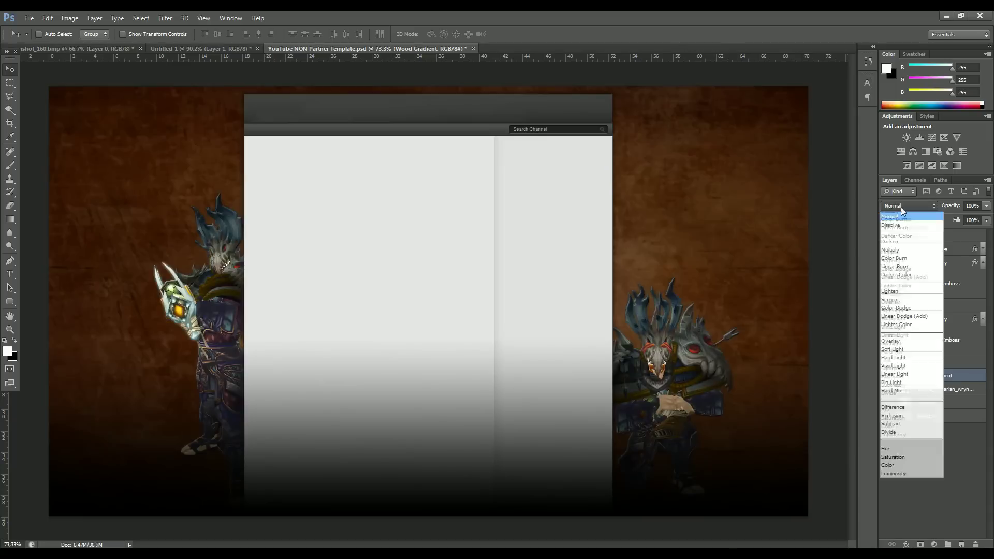
- Set the Wood Gradient layer's blend mode to Color Dodge
click(925, 206)
click(914, 308)
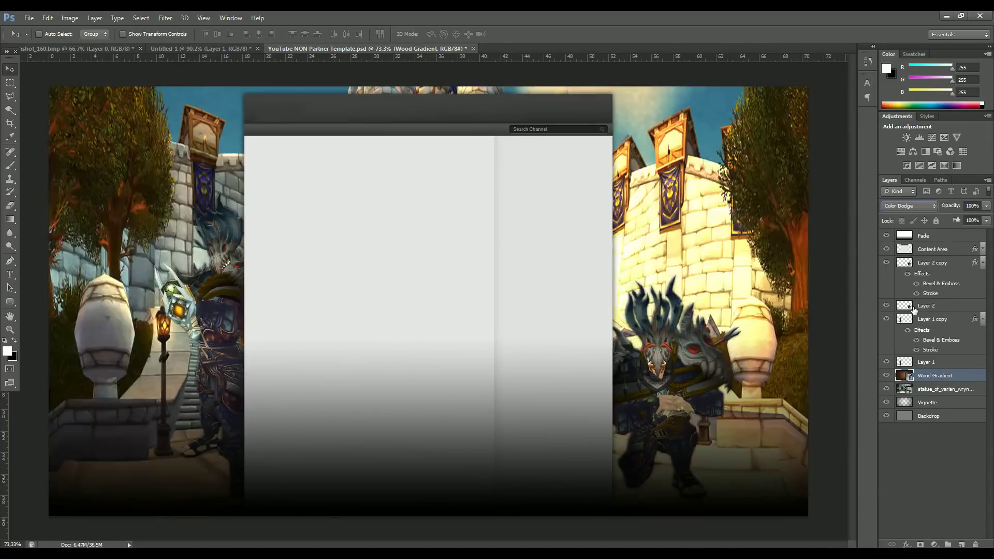
- Add a Gradient Map adjustment layer, choose its gradient, and lower its opacity
click(957, 165)
click(493, 123)
click(435, 145)
click(586, 130)
click(584, 83)
click(986, 206)
drag(987, 218, 963, 218)
- Rasterize the statue background layer and adjust its hue and saturation
key(b)
click(502, 224)
click(481, 222)
key(ctrl+u)
mouse_move(468, 259)
mouse_down()
mouse_move(485, 262)
mouse_move(452, 263)
mouse_move(471, 271)
mouse_up()
key(Return)
- Darken the statue background and the Layer 2 copy character with Curves
key(ctrl+m)
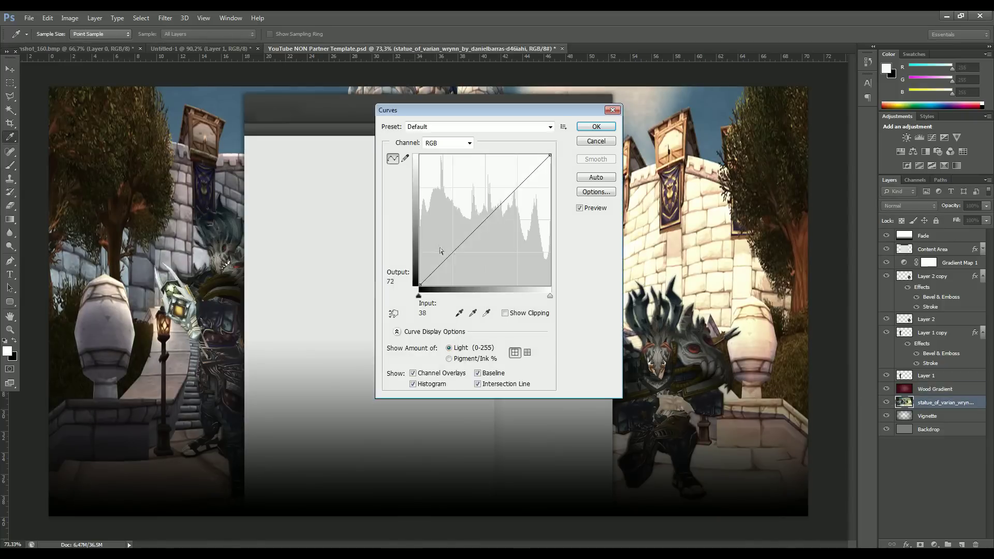
drag(455, 255, 455, 267)
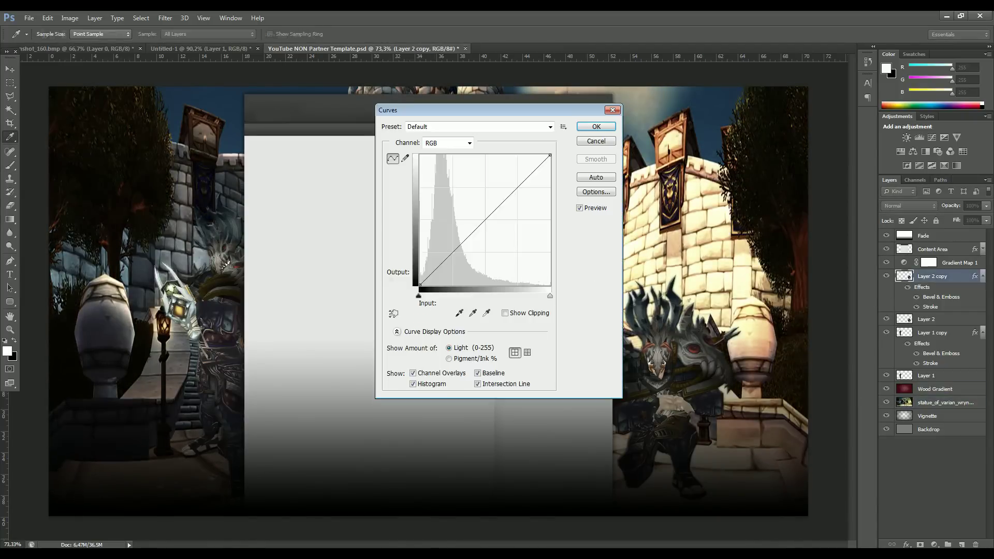
drag(450, 255, 450, 263)
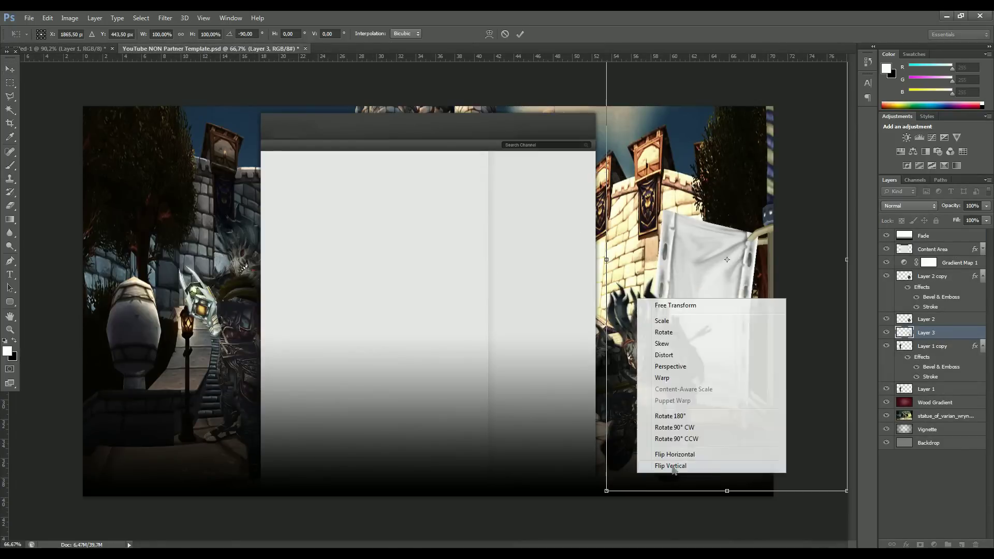
- Flip the banner vertically, scale it to about 67%, tilt it, and place it behind the right-hand character
click(668, 467)
drag(837, 492, 809, 439)
key(ctrl+z)
drag(735, 331, 718, 350)
drag(800, 464, 854, 422)
mouse_move(736, 350)
mouse_down()
mouse_move(772, 356)
mouse_move(733, 348)
mouse_up()
drag(843, 412, 824, 394)
drag(798, 373, 813, 382)
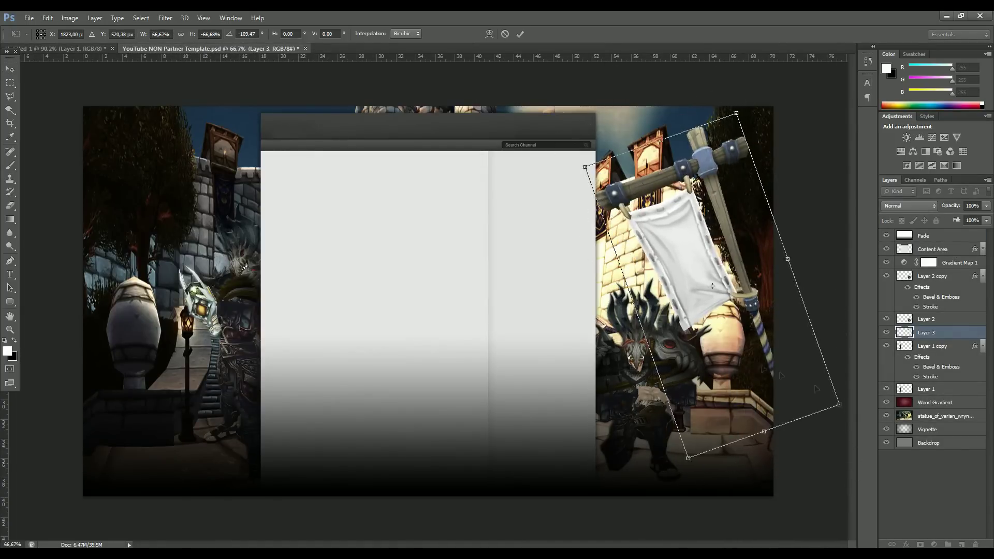
drag(848, 410, 786, 454)
drag(688, 290, 691, 286)
key(Return)
- Darken the banner layer with a Curves adjustment
key(ctrl+m)
drag(462, 242, 465, 273)
key(Return)
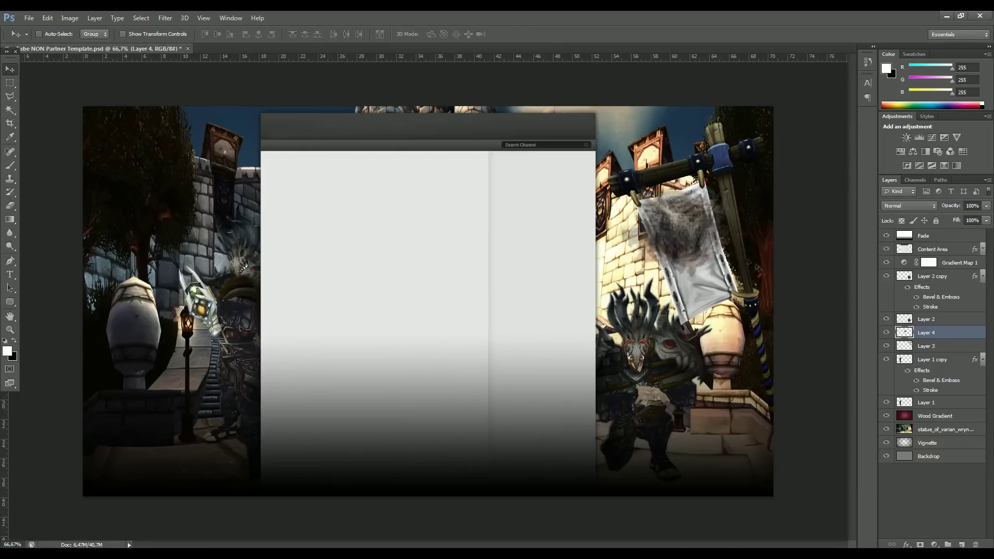
- Transform the shield emblem on Layer 4, tilting it about 18 degrees to match the banner cloth, and place it there
key(ctrl+t)
drag(744, 302, 748, 269)
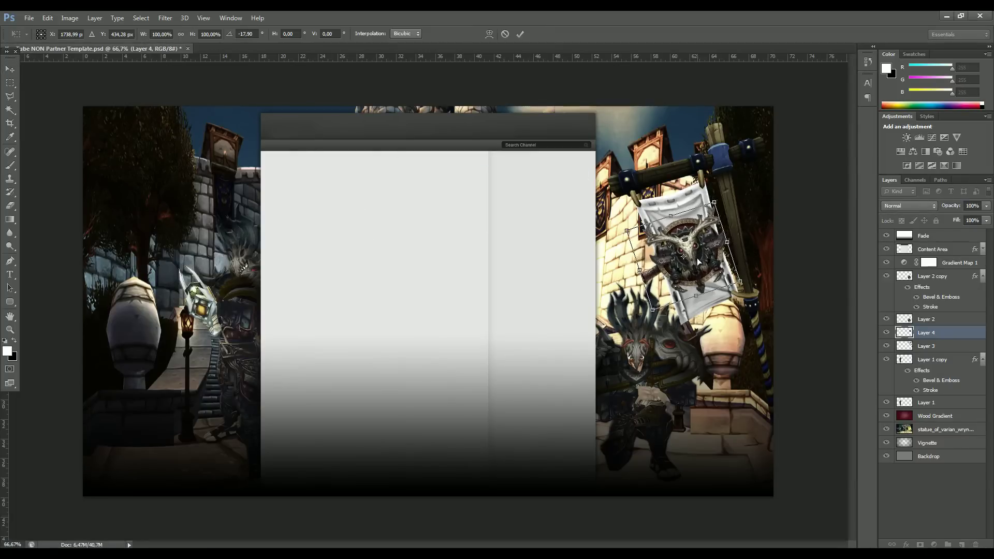
drag(691, 235, 686, 251)
key(Return)
scroll(674, 259, up, 4)
key(ctrl+0)
- Try moving Layer 2 and Layer 4 below Layer 1, and return them above the banner layer
ctrl+click(942, 319)
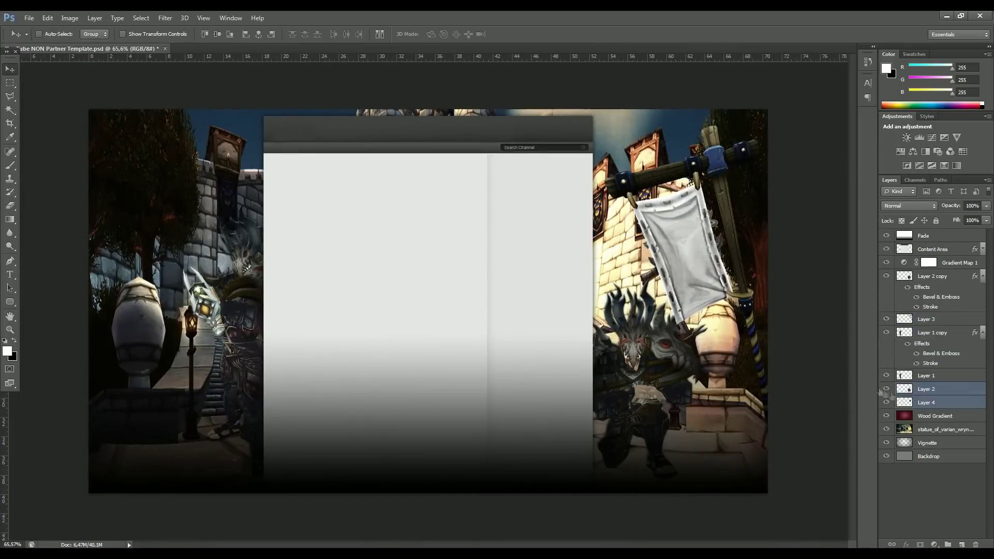
drag(934, 361, 927, 326)
scroll(768, 331, up, 4)
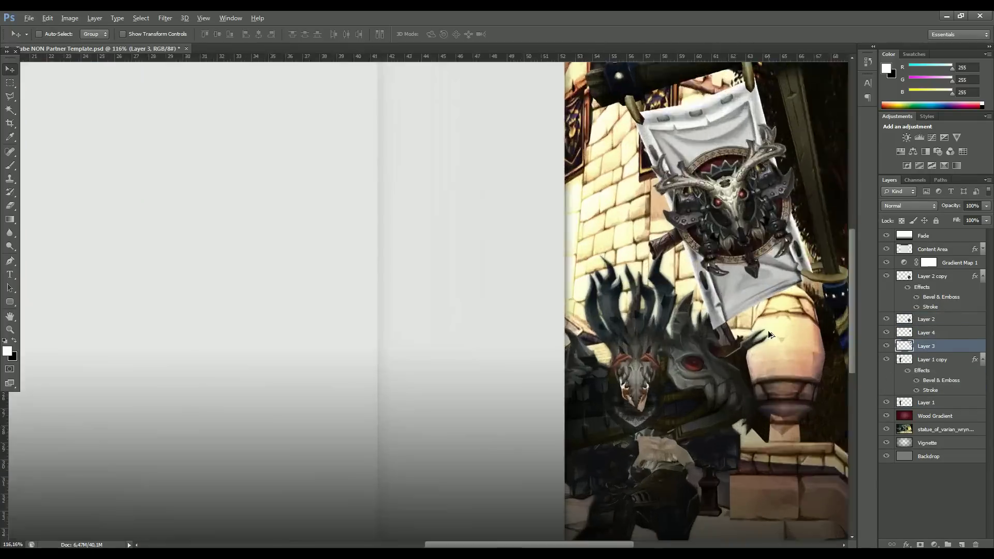
click(938, 278)
key(ctrl+0)
- Darken the shield emblem on Layer 4 with a Curves adjustment
click(926, 333)
scroll(456, 255, up, 1)
key(ctrl+m)
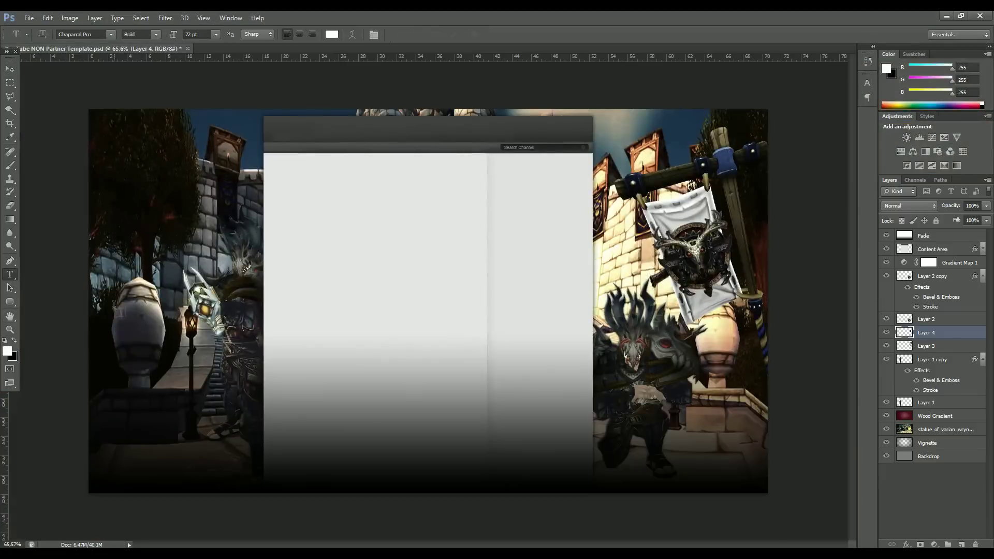
- Add the white text "ZERFA" above the left-hand character, enlarge it, and rotate it to slant upward
click(114, 306)
text(ZERFA)
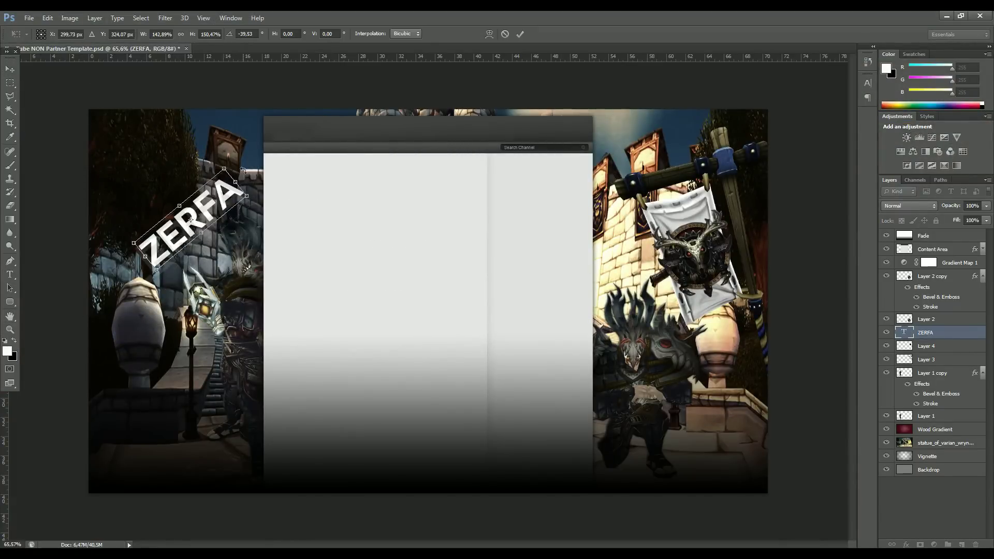
key(Return)
key(ctrl+t)
key(Return)
scroll(416, 246, up, 1)
scroll(416, 257, down, 2)
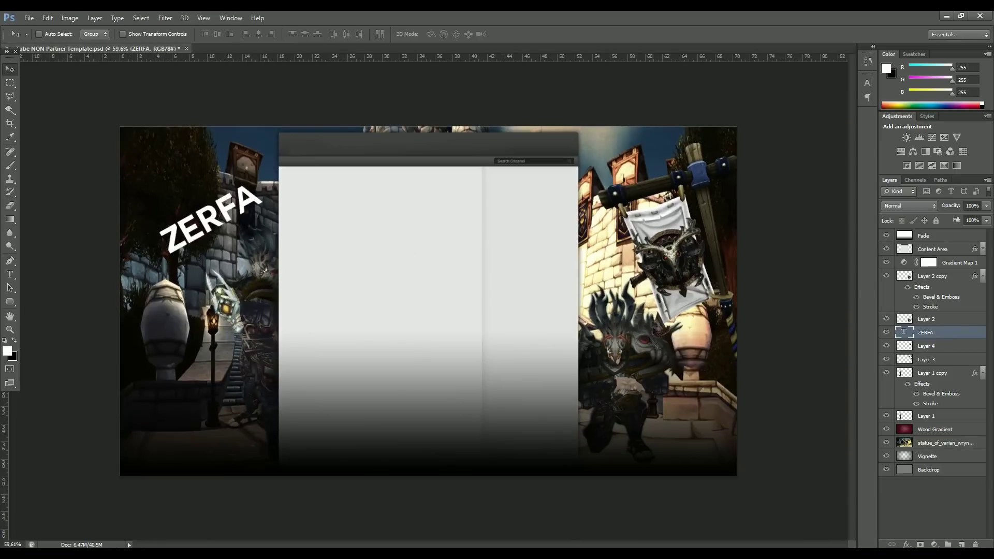
- Apply a 2 px black outside stroke and Bevel & Emboss to the ZERFA text layer
double_click(947, 277)
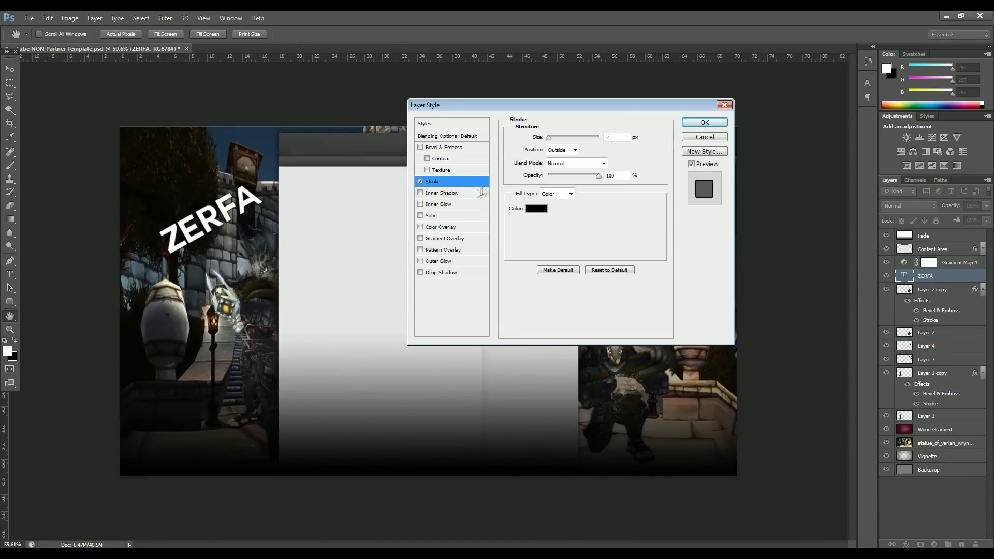
click(445, 148)
key(Return)
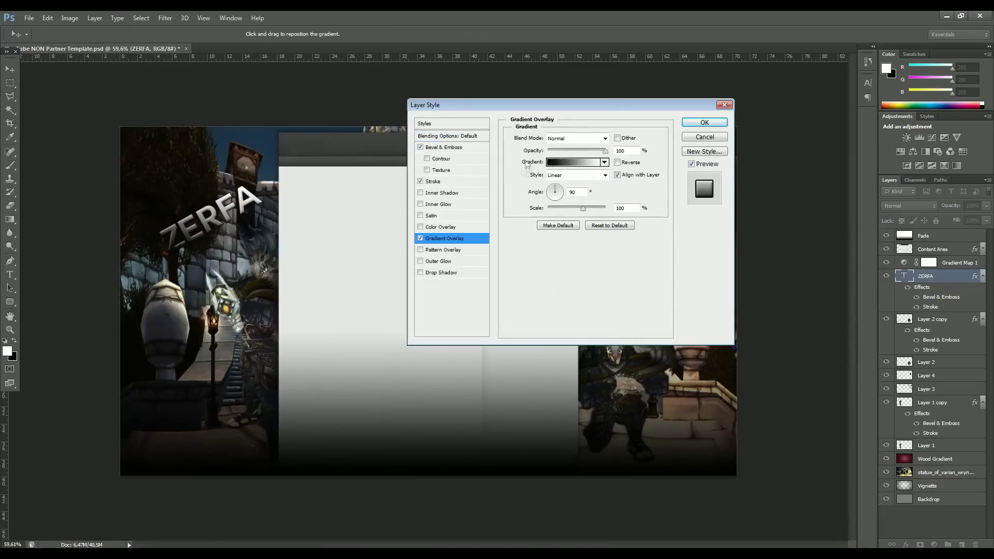
- Give the ZERFA text a linear black-to-white gradient overlay and adjust its angle
click(575, 162)
click(586, 132)
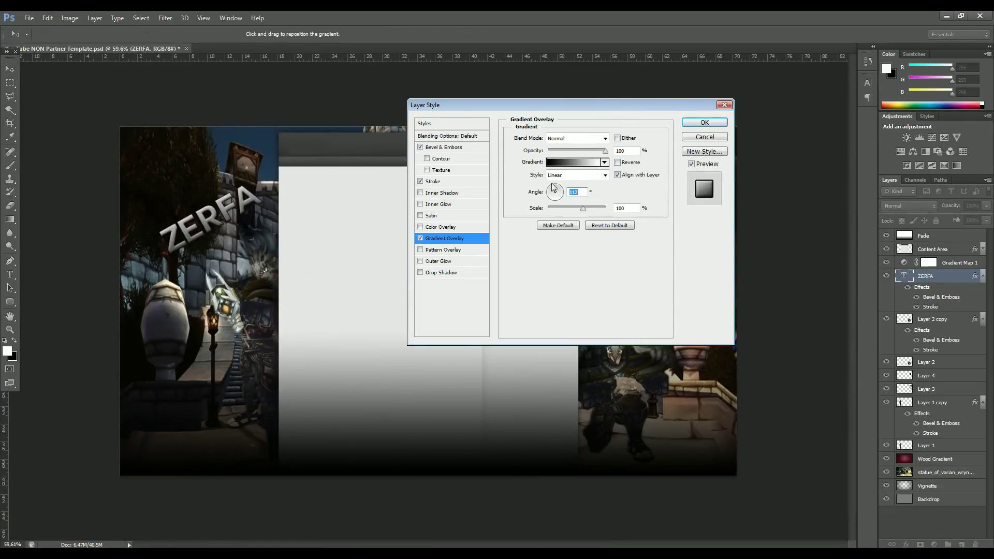
click(704, 123)
- Place the Blue flare image from the PS GFX pack's Flares folder and set its blend mode to Screen
key(alt+Tab)
key(Tab)
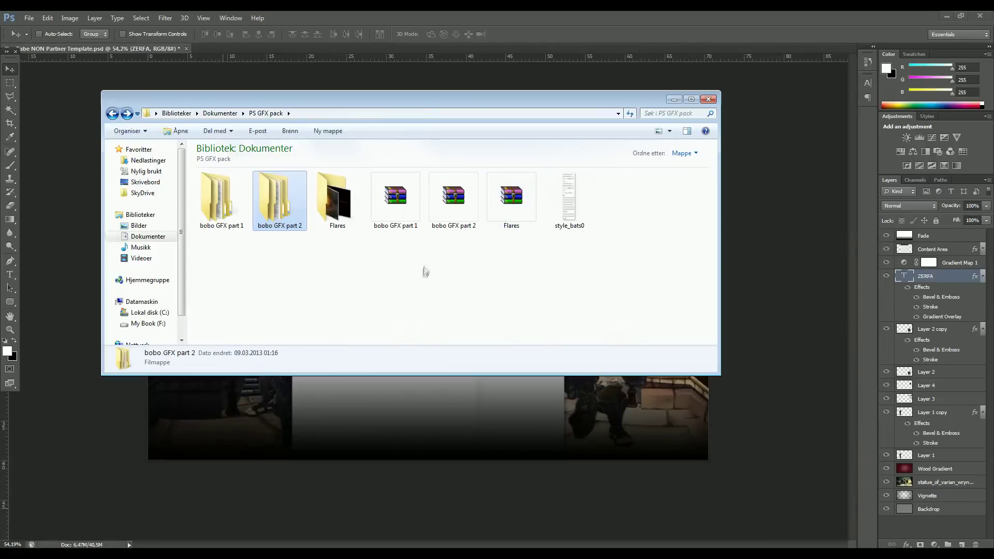
double_click(280, 196)
drag(620, 203, 759, 246)
key(Return)
click(909, 206)
click(901, 291)
- Rasterize the blue flare, then shrink and rotate it to match the slant of the ZERFA text
click(11, 206)
click(159, 222)
click(477, 221)
key(ctrl+t)
drag(708, 143, 637, 182)
drag(658, 176, 568, 83)
drag(468, 163, 411, 194)
key(Return)
- Reorder the Blue layer above Content Area and align the flare along the lower edge of the ZERFA text
click(10, 69)
scroll(321, 284, up, 11)
drag(384, 342, 418, 371)
drag(958, 276, 958, 244)
drag(140, 331, 161, 318)
scroll(161, 316, down, 1)
scroll(161, 320, down, 4)
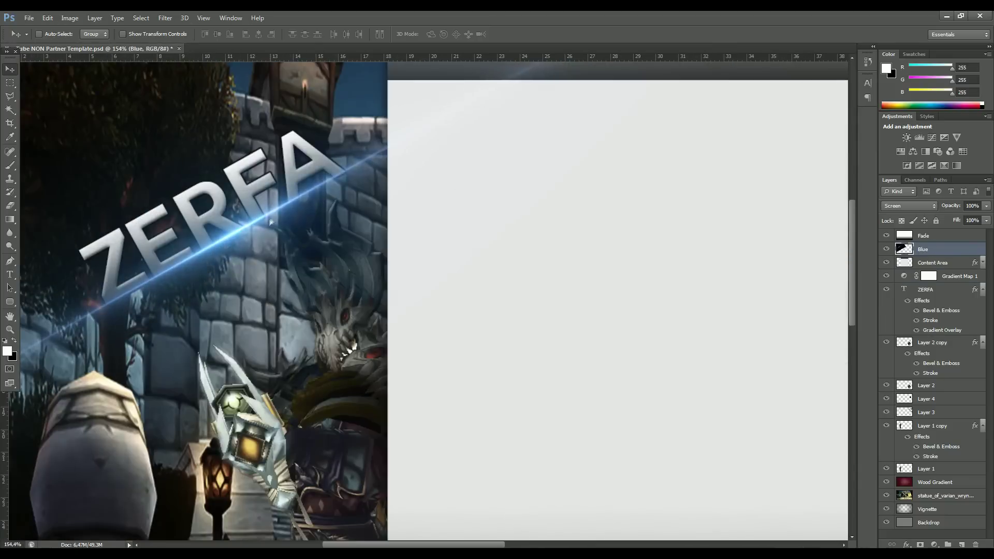
- Try duplicating the blue flare and moving the copy toward the text's upper edge, and undo it
click(249, 157)
key(ctrl+j)
click(9, 70)
drag(179, 207, 155, 183)
key(ctrl+alt+z)
key(ctrl+alt+z)
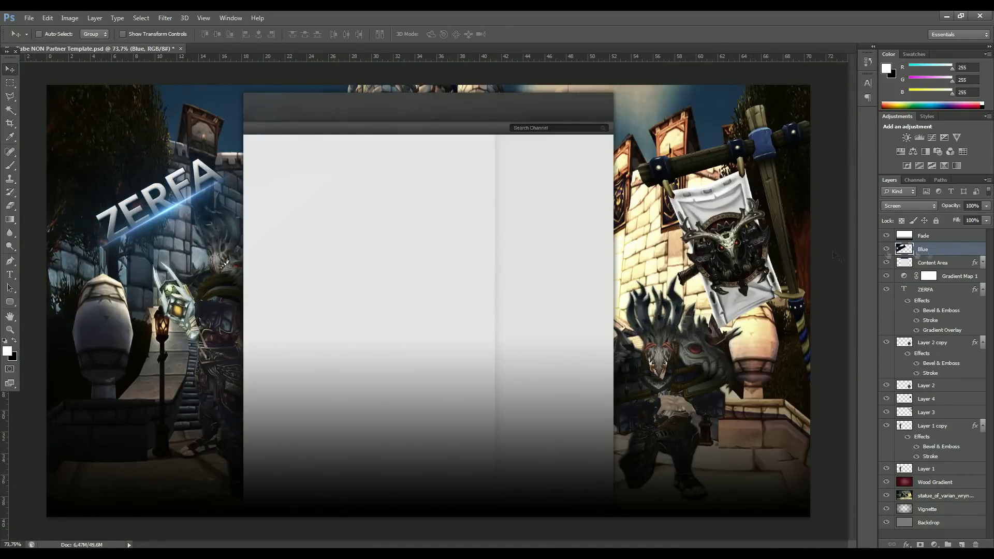
- Create a new layer and draw a thin horizontal Pen path below the ZERFA text
click(10, 261)
key(ctrl+shift+alt+n)
scroll(72, 239, up, 4)
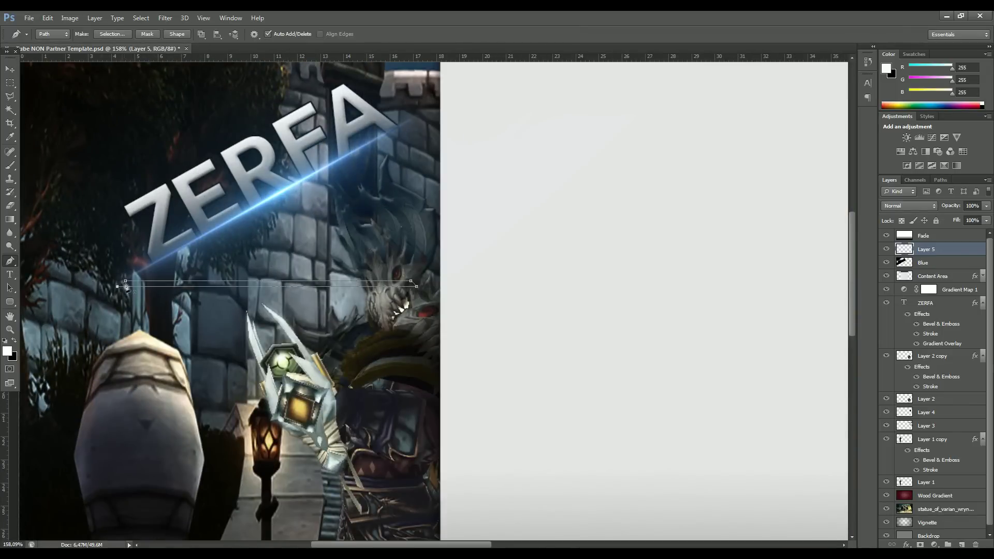
right_click(196, 284)
right_click(250, 284)
scroll(156, 244, down, 5)
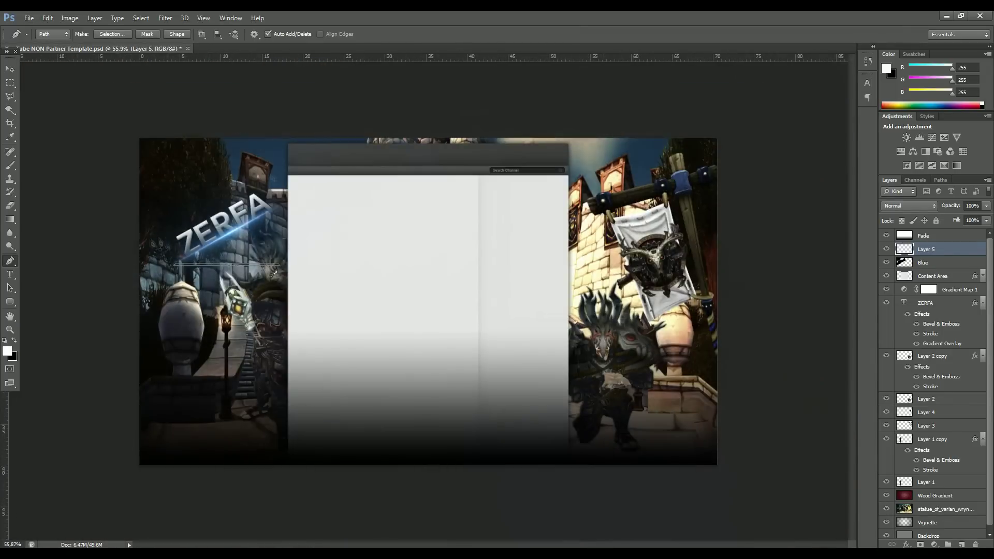
- Save the document as a Photoshop file named "Zerfa wallpaper" in the Photoshop templates folder
click(29, 19)
click(47, 135)
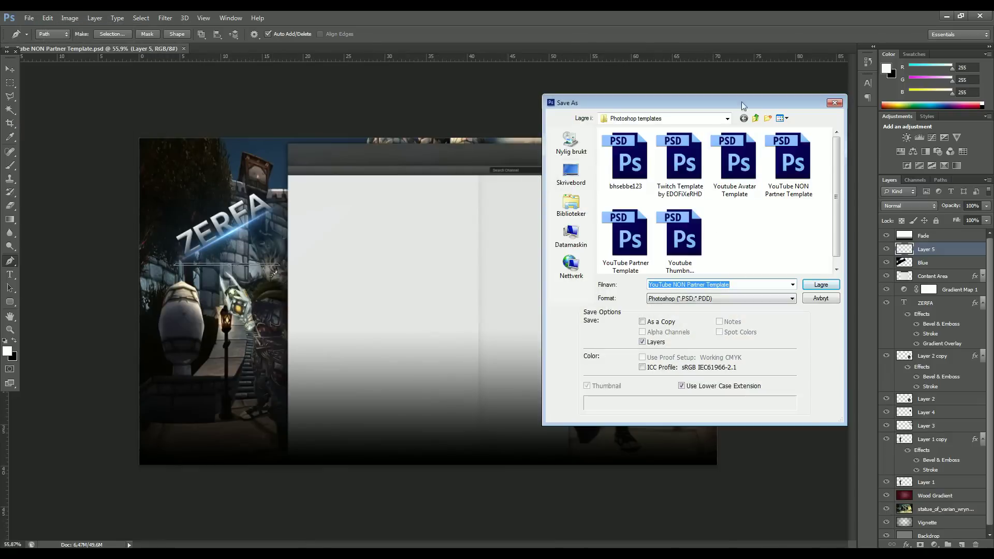
text(Zerfa wallpaper)
key(Return)
key(Return)
click(147, 48)
double_click(190, 151)
double_click(668, 306)
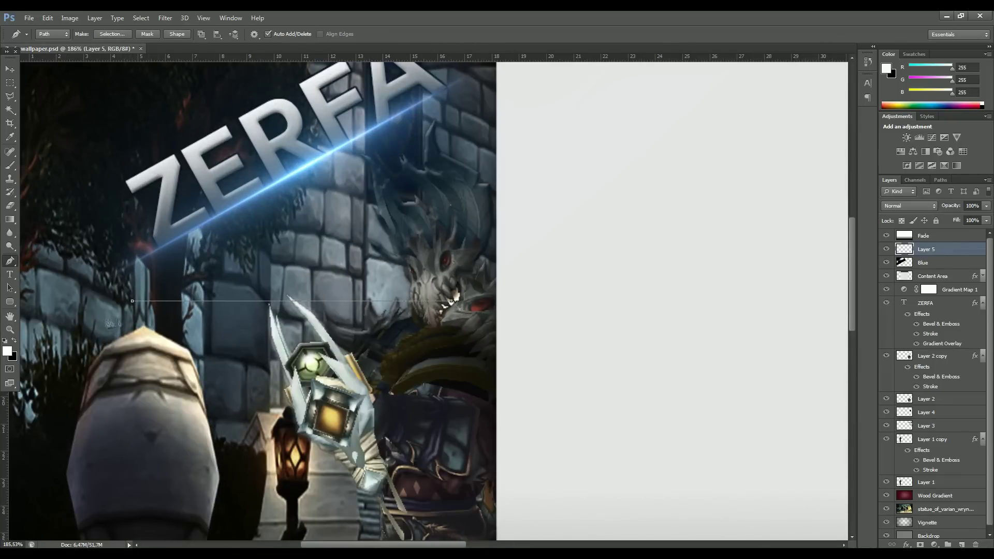
key(ctrl+0)
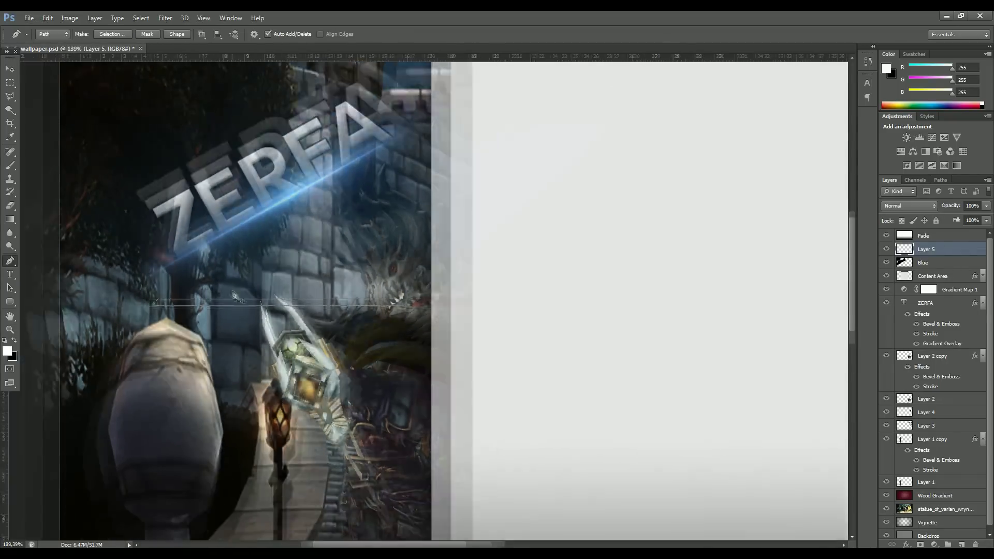
click(10, 219)
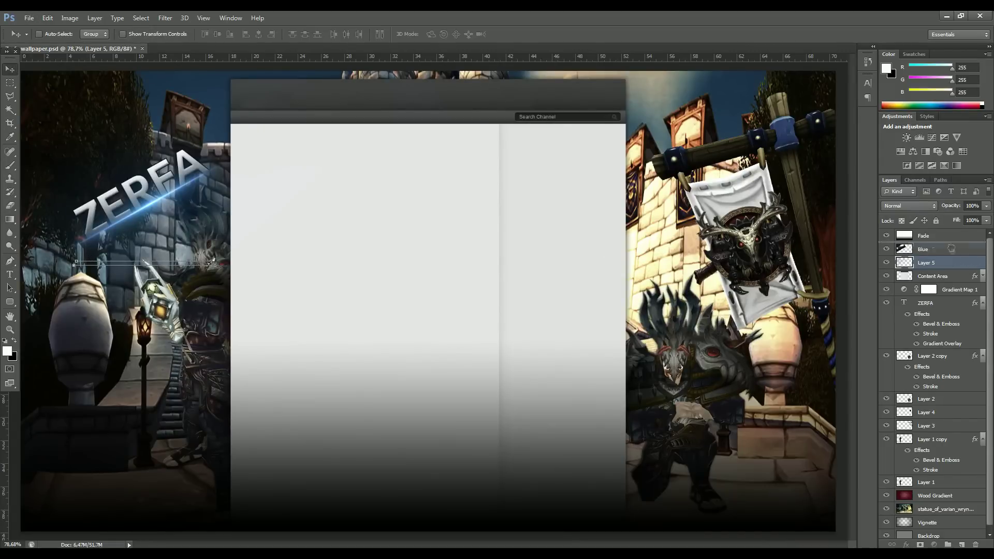
- Duplicate the Blue flare layer and position the copy along the upper edge of the ZERFA text
drag(951, 249, 947, 251)
key(p)
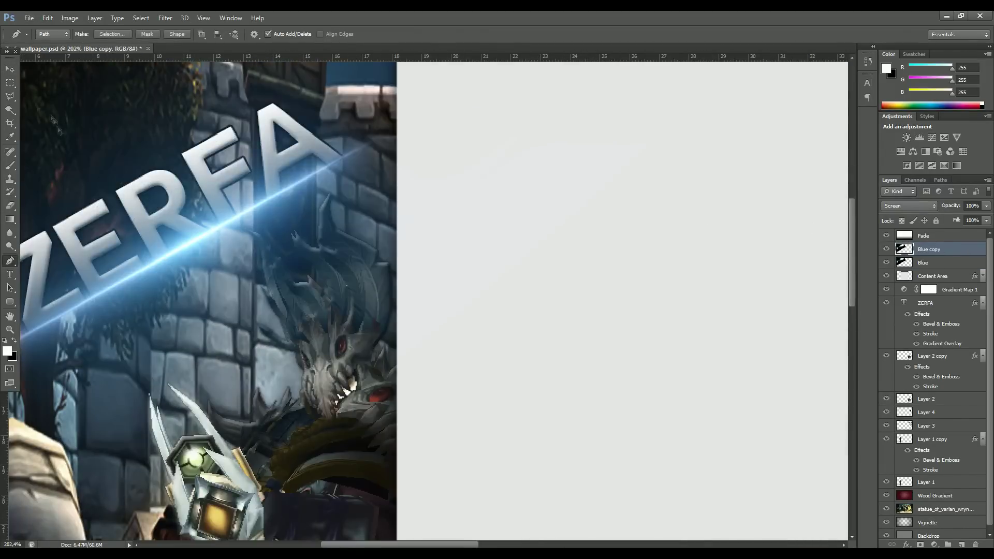
key(v)
drag(205, 257, 147, 187)
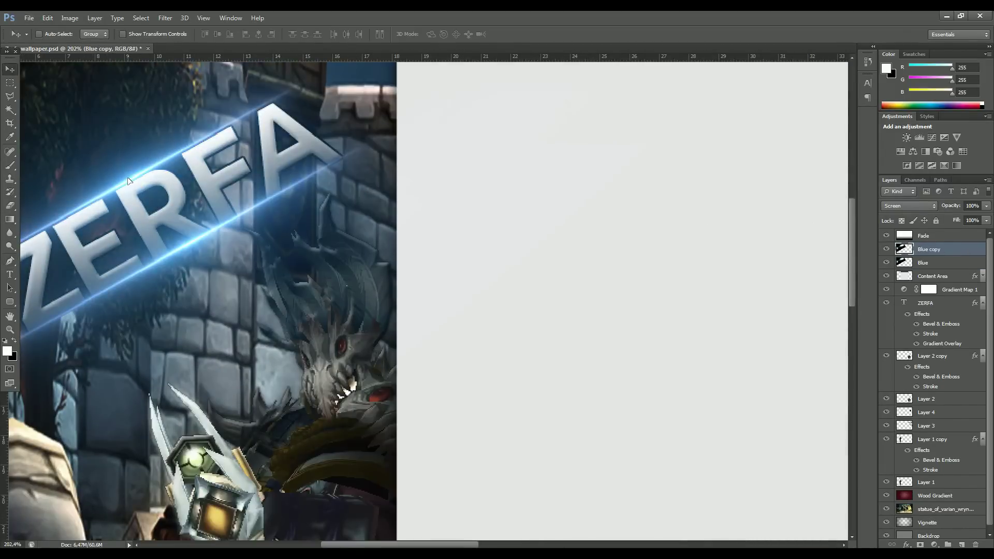
scroll(202, 290, down, 7)
scroll(150, 249, up, 5)
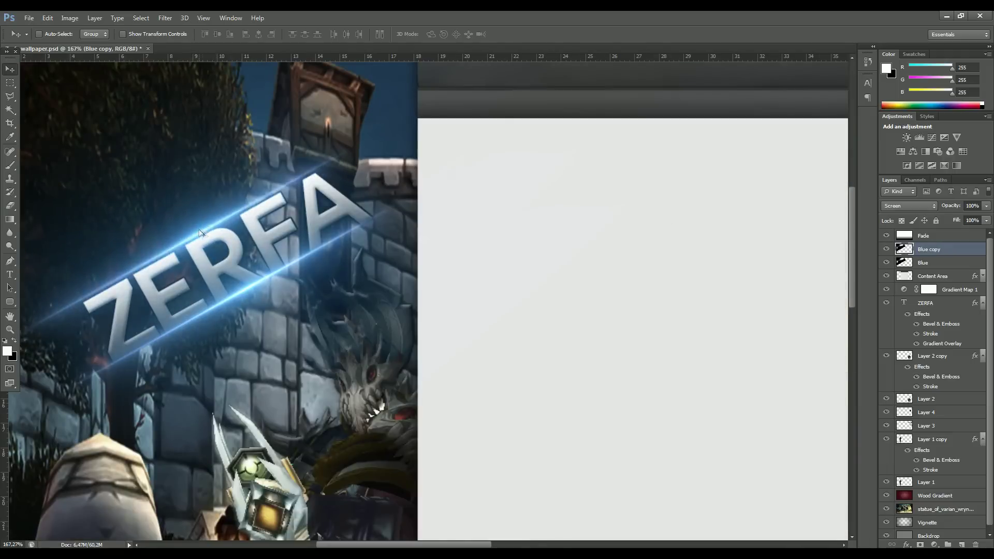
- Recolor both blue flares around the ZERFA text to red with Hue/Saturation
key(ctrl+e)
key(ctrl+u)
drag(468, 256, 518, 256)
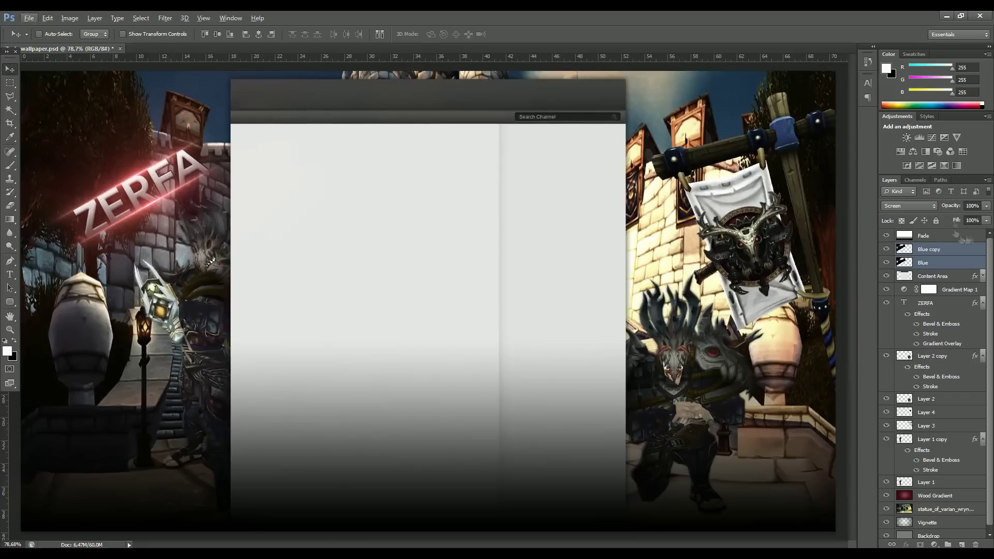
click(987, 206)
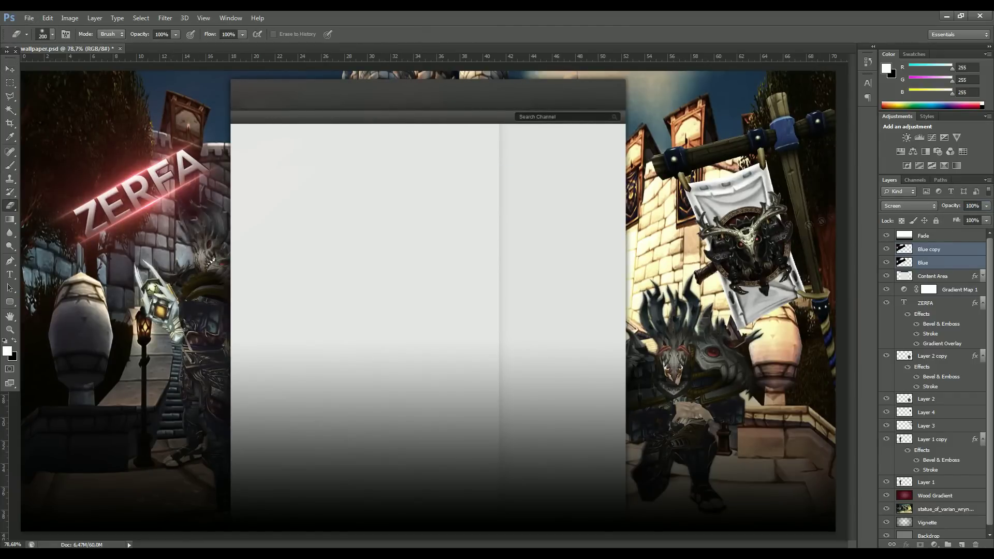
- Switch to File Explorer and look through the bobo GFX part 2 folders, including Smoke and sparks
key(alt+Tab)
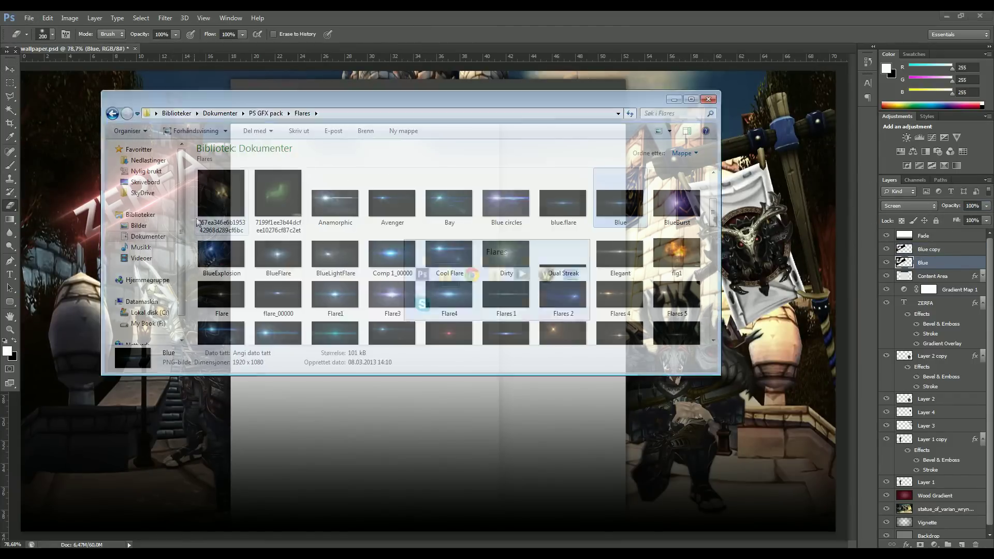
double_click(283, 202)
double_click(336, 200)
drag(363, 92, 362, 77)
key(BackSpace)
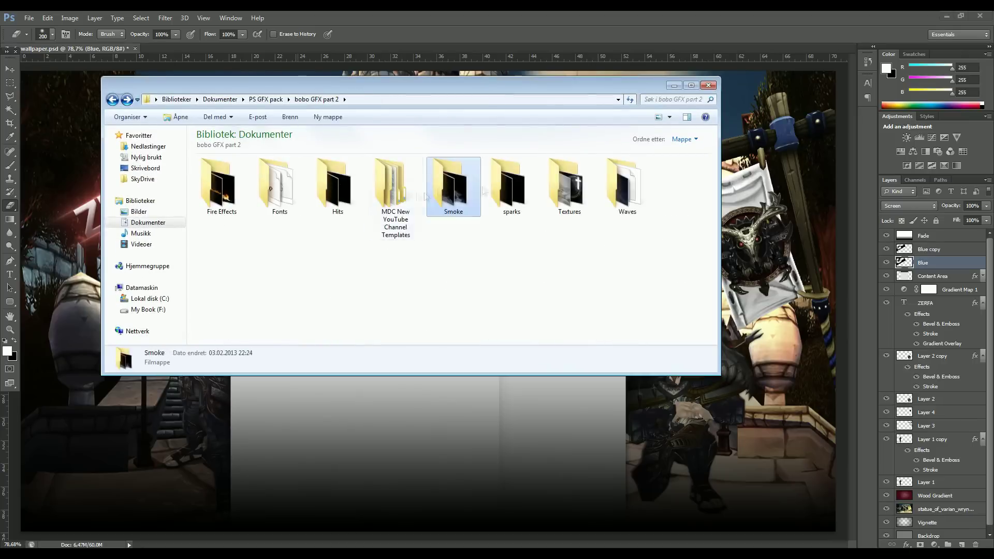
double_click(500, 190)
key(BackSpace)
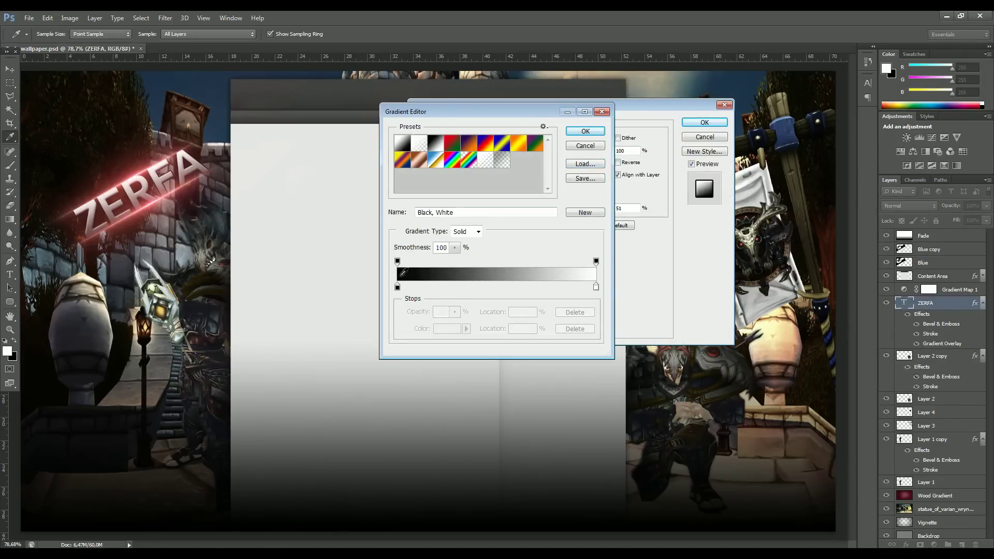
- Recolor both stops of the ZERFA text's gradient overlay with colors sampled from the artwork
double_click(398, 286)
click(226, 261)
click(632, 153)
double_click(596, 287)
click(102, 212)
click(632, 153)
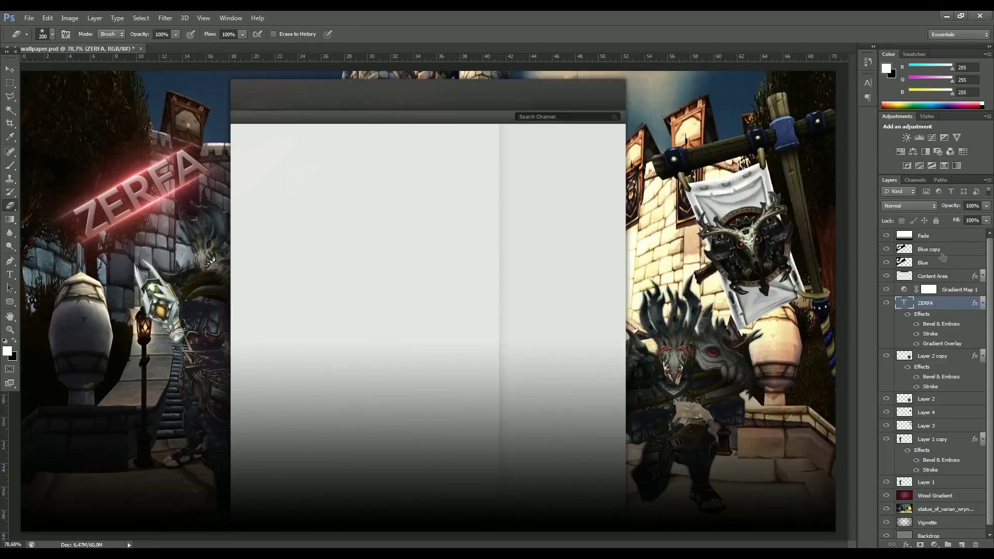
- Place the Fire 3 image from the Fire Effects folder into the artwork and set its blend mode to Screen
scroll(49, 232, down, 2)
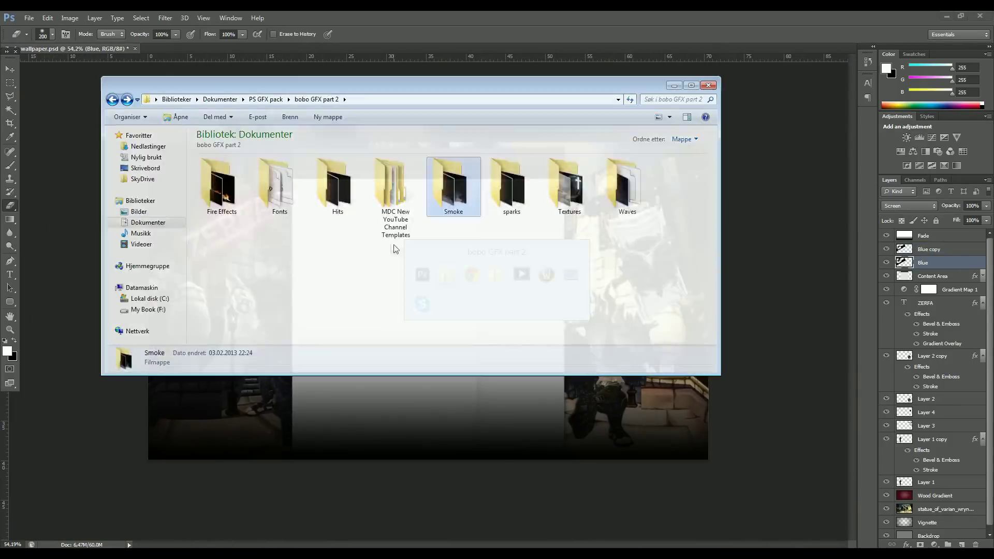
double_click(453, 184)
double_click(279, 184)
double_click(511, 186)
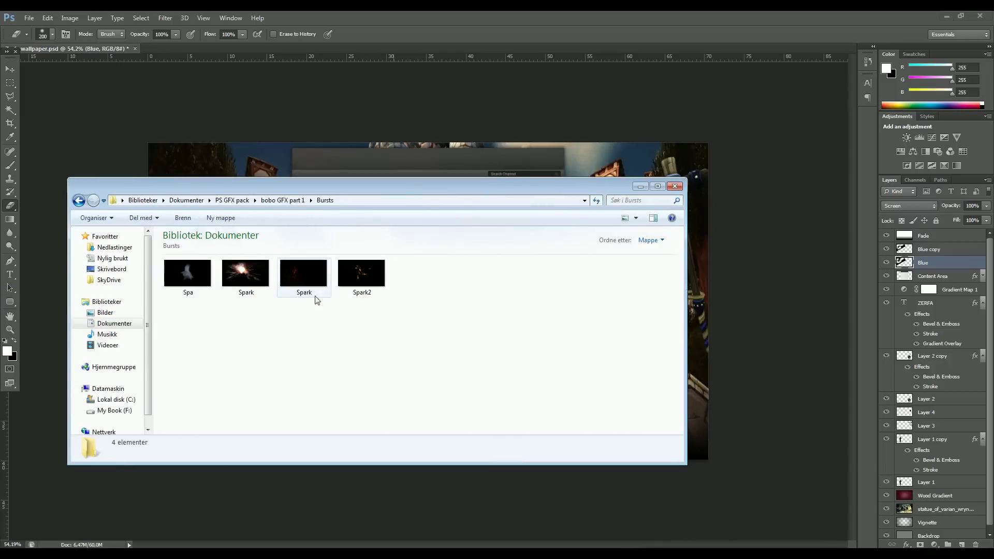
click(247, 275)
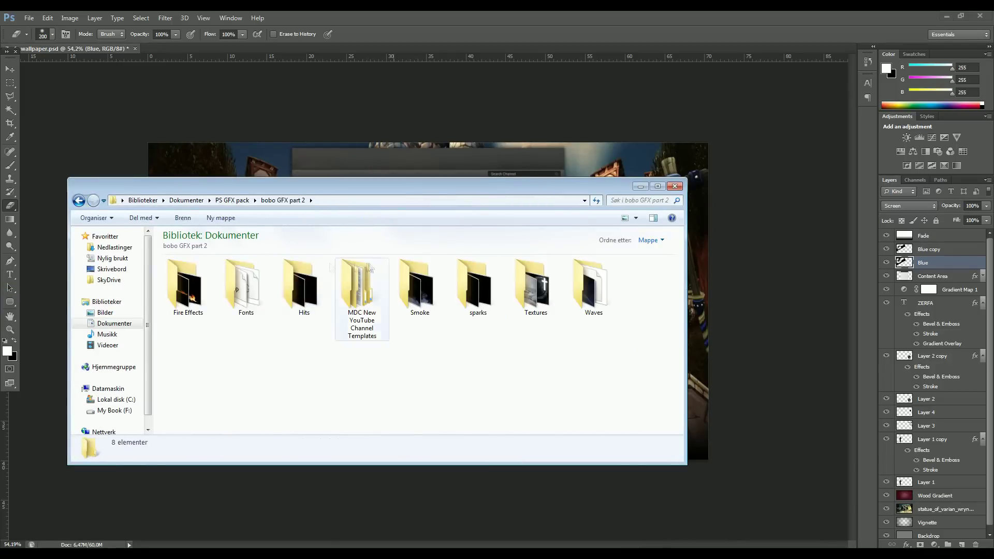
double_click(188, 284)
drag(258, 288, 518, 129)
key(Return)
click(910, 206)
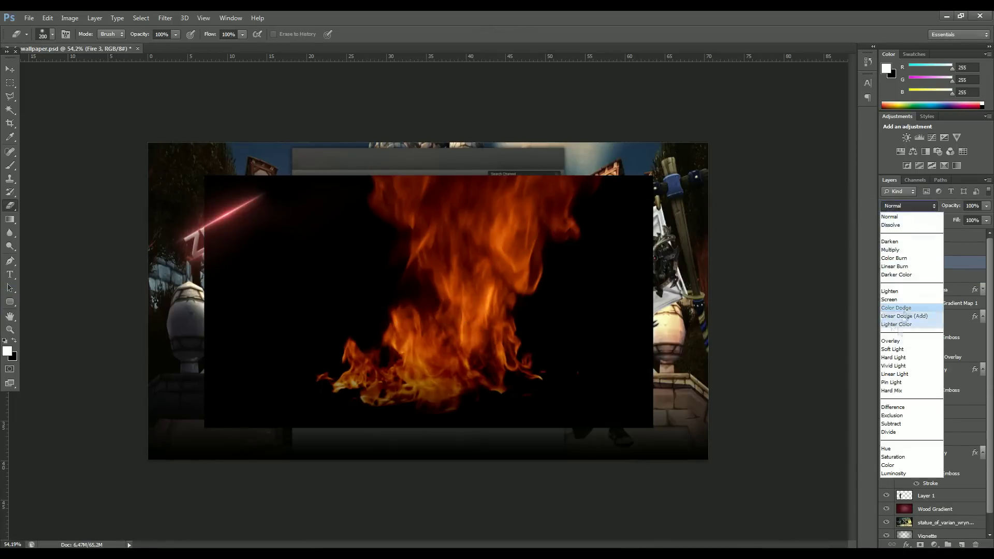
click(896, 299)
- Position the rotated fire over the banner side, keep its layer above Content Area, and set its opacity to 66%
key(v)
drag(400, 275, 488, 261)
drag(924, 263, 924, 489)
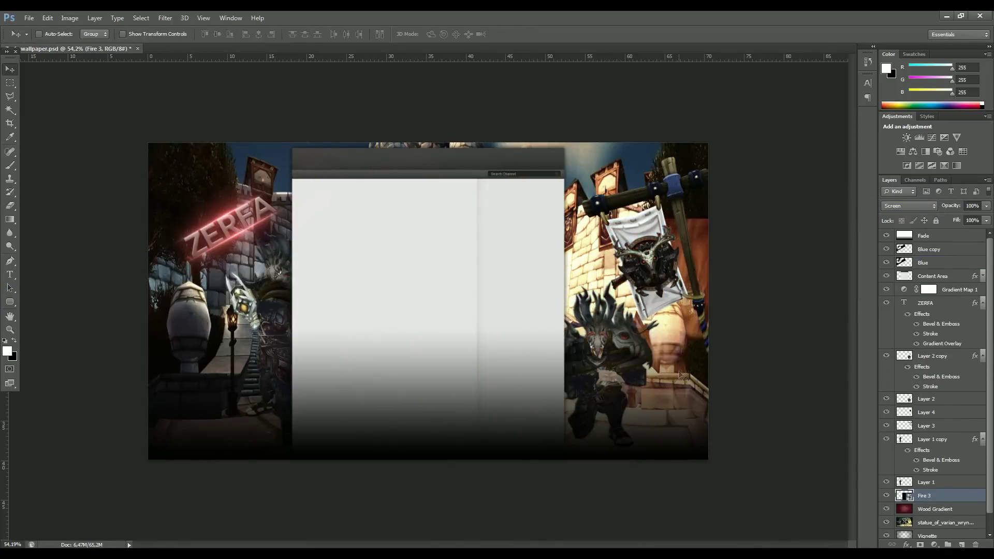
drag(950, 296, 950, 282)
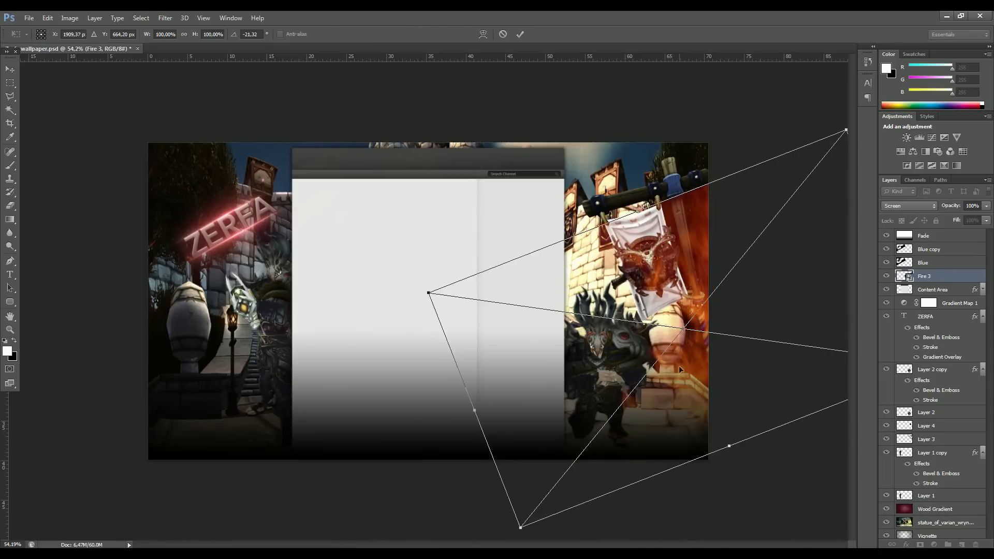
click(987, 207)
drag(987, 217, 970, 217)
- Erase the parts of the fire that spill around the banner and over the content area
key(e)
click(585, 181)
click(483, 221)
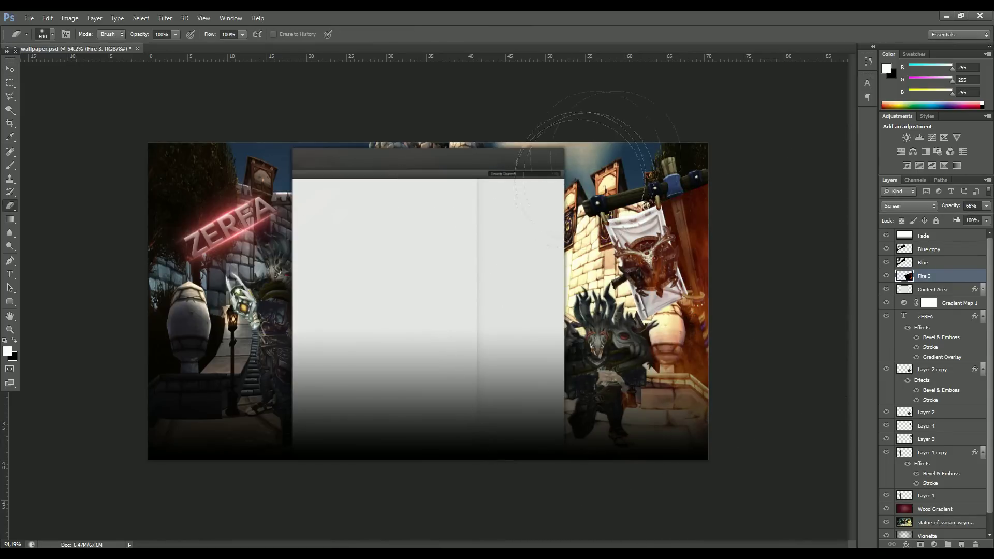
- Apply a perspective transform to the Fire 3 layer and reposition it around the banner side
key(ctrl+t)
right_click(659, 272)
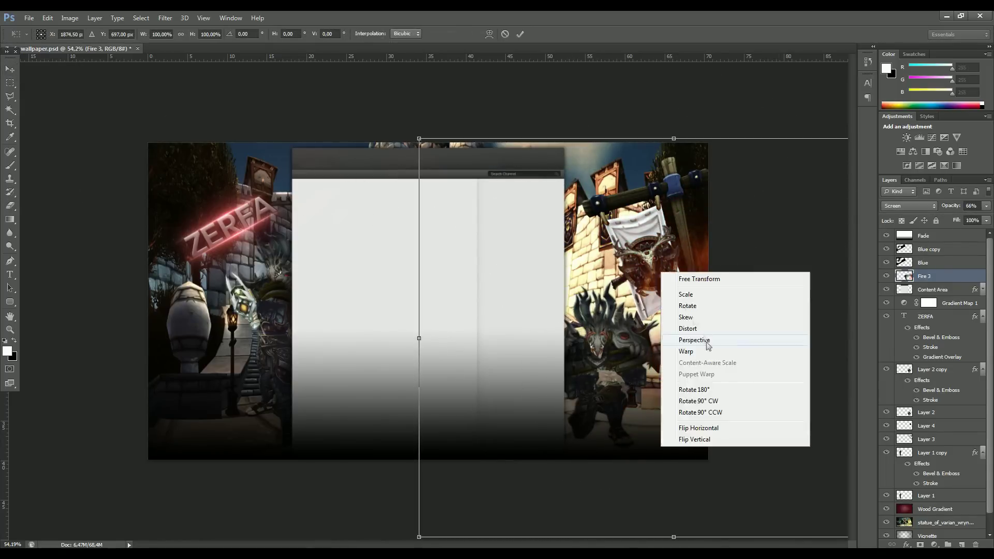
click(694, 340)
drag(574, 354, 437, 283)
drag(282, 466, 387, 466)
drag(515, 396, 647, 405)
key(Return)
key(ctrl+t)
drag(455, 185, 446, 215)
key(Return)
- Adjust the fire's hue with Hue/Saturation and lower its opacity to 40%
key(ctrl+u)
drag(449, 269, 463, 270)
click(566, 234)
key(v)
click(986, 206)
drag(970, 218, 958, 217)
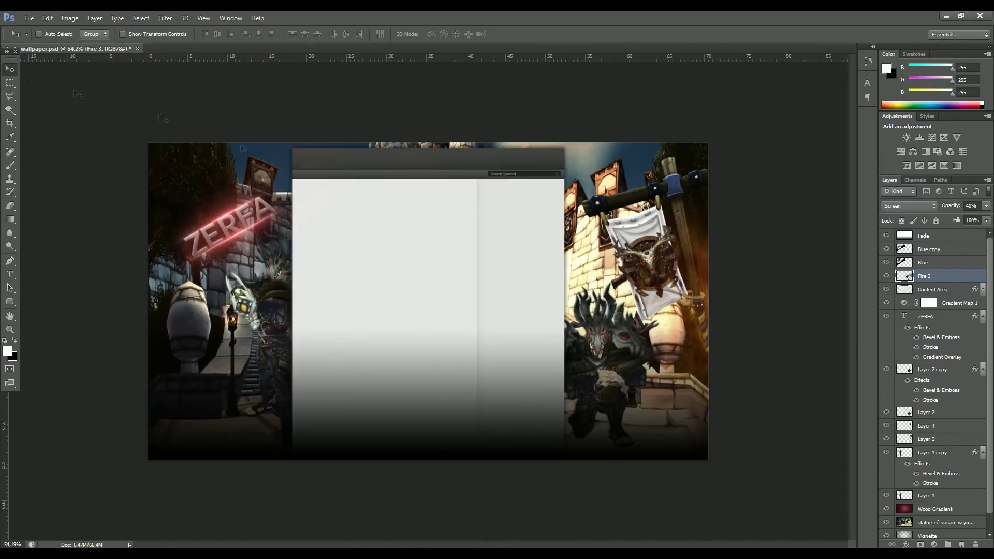
- Place the Flares 76 image from the graphics pack and set its blend mode to Screen
scroll(528, 195, up, 12)
key(alt+Tab)
double_click(406, 148)
key(alt+Tab)
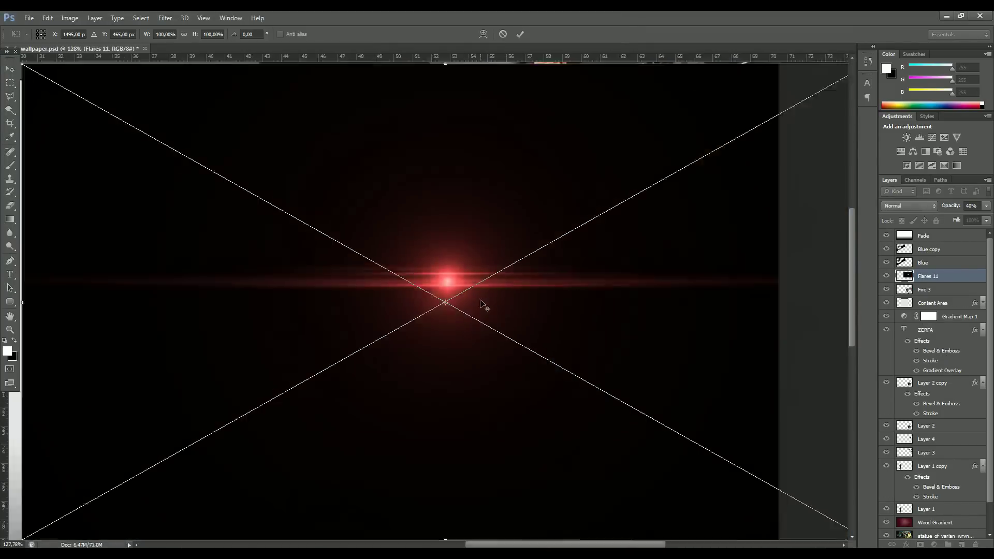
key(Return)
scroll(557, 300, down, 6)
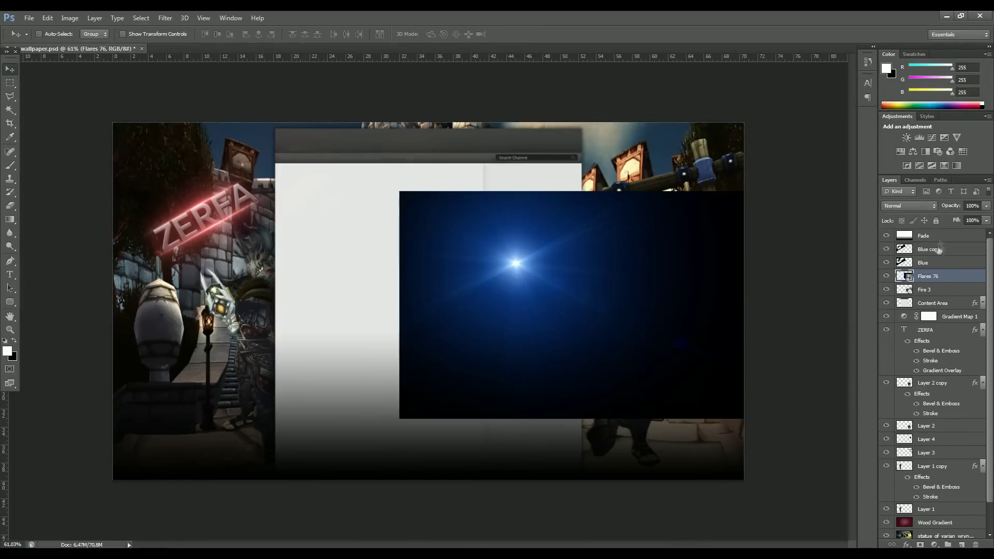
click(909, 207)
click(902, 290)
- Move the blue flare onto the banner's emblem and scale it down
drag(528, 299, 685, 293)
scroll(684, 290, up, 10)
scroll(712, 331, down, 10)
key(ctrl+t)
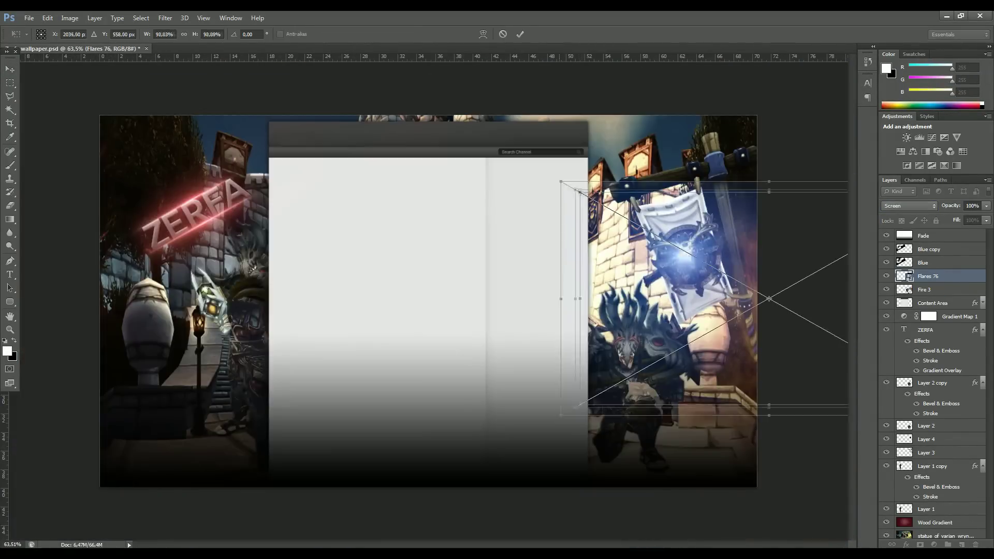
drag(559, 180, 615, 211)
key(Return)
scroll(715, 258, up, 12)
drag(709, 311, 565, 277)
scroll(538, 300, down, 4)
- Rasterize the Flares 76 layer and erase its glow outside the emblem with a smaller eraser
click(10, 165)
click(616, 176)
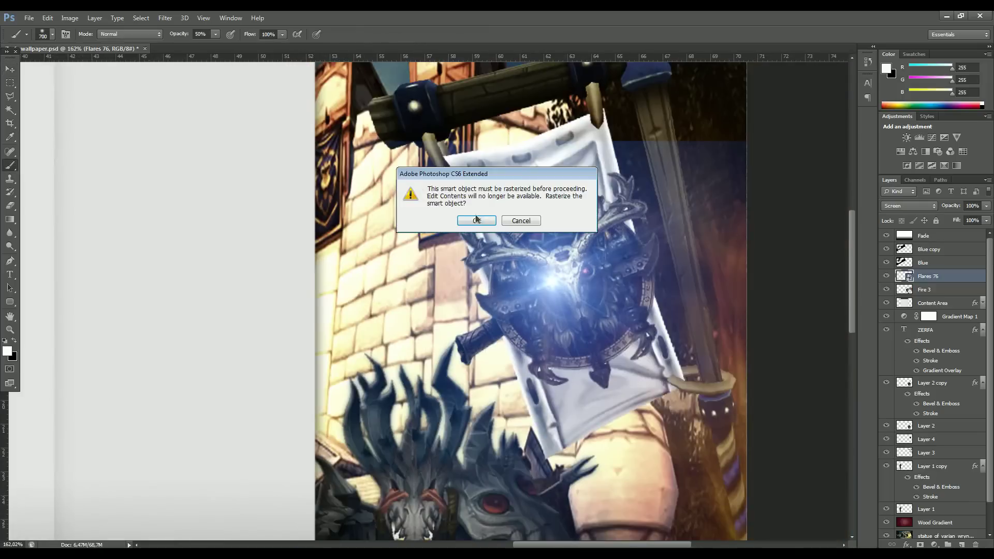
click(476, 220)
scroll(88, 181, down, 4)
key(e)
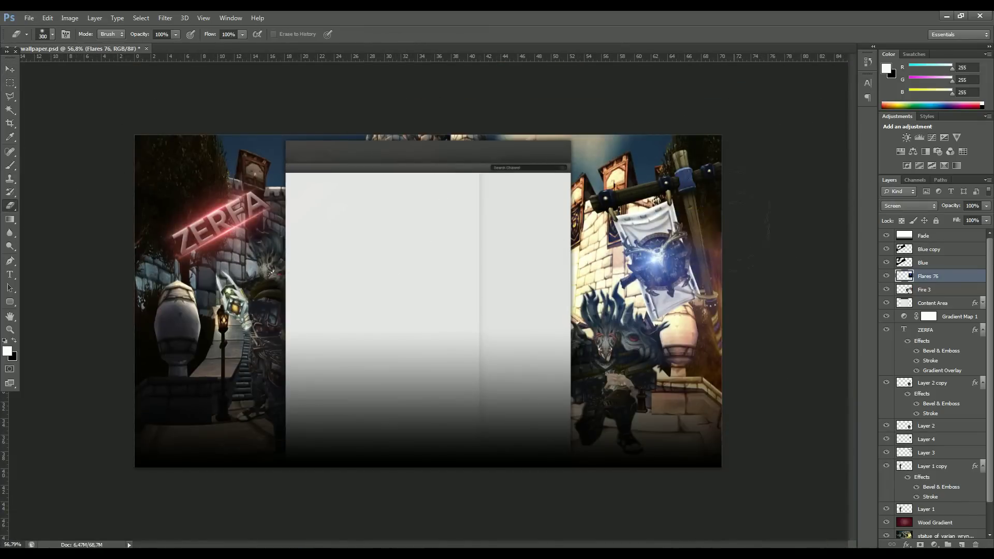
key(ctrl+z)
key(bracketleft)
key(bracketleft)
key(bracketleft)
drag(720, 216, 663, 216)
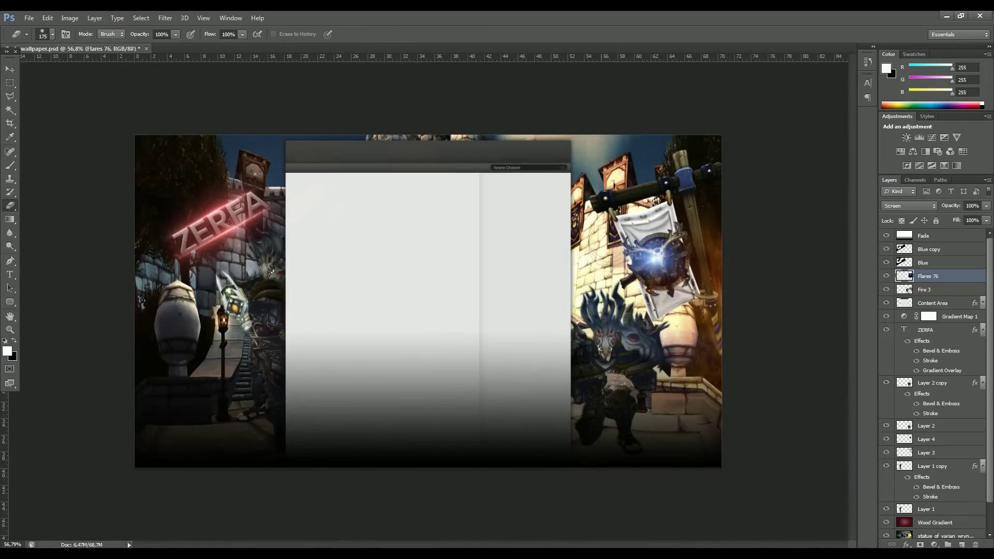
- Recolor the emblem's blue flare to red with Hue/Saturation
scroll(611, 243, up, 4)
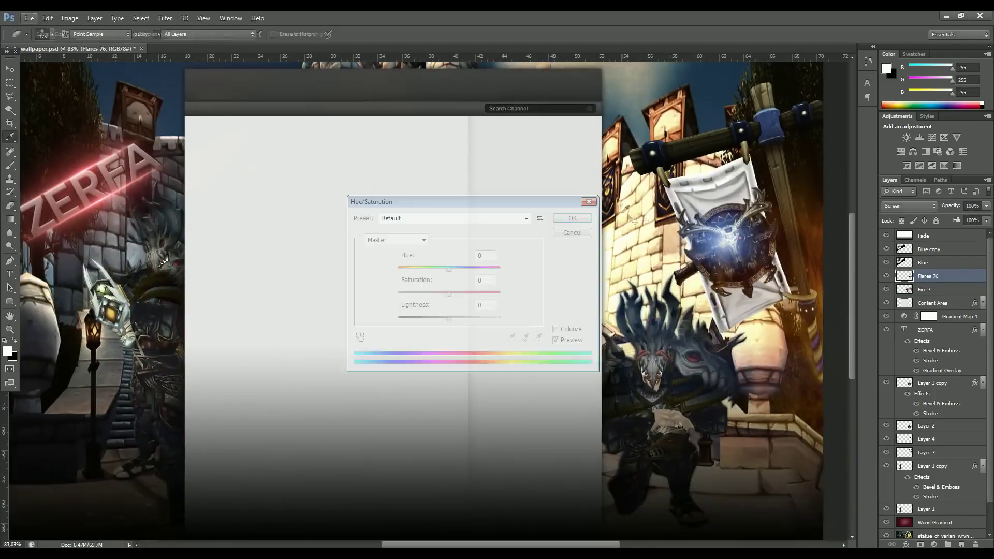
drag(449, 268, 493, 272)
click(572, 219)
- Try duplicating the red flare so that each eye of the emblem's skull gets one
key(ctrl+j)
key(v)
drag(726, 239, 755, 239)
scroll(746, 239, up, 4)
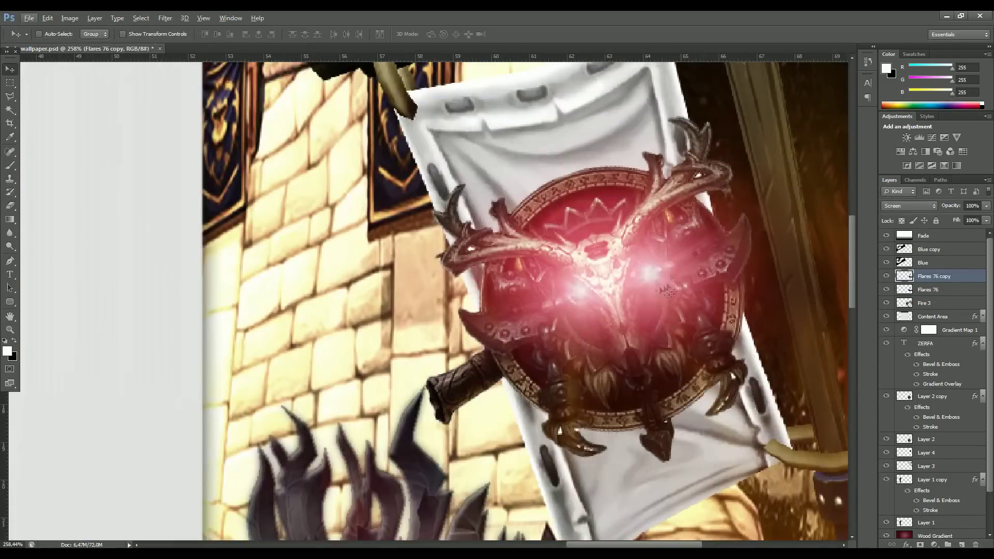
scroll(647, 270, down, 3)
scroll(647, 268, down, 4)
key(ctrl+alt+z)
key(ctrl+alt+z)
scroll(285, 201, down, 1)
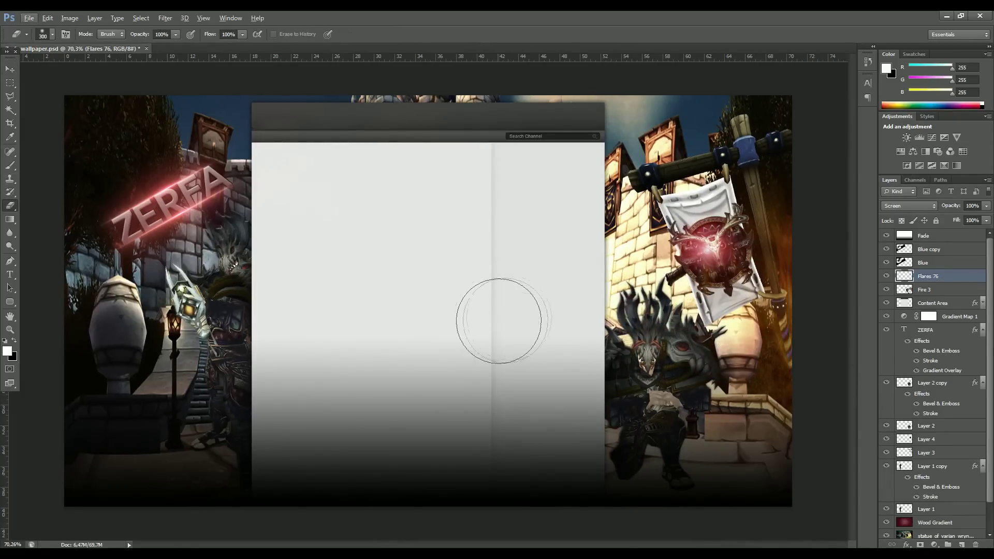
- Place the Spark burst image from the graphics pack and set its blend mode to Screen
key(alt+Tab)
double_click(187, 288)
double_click(479, 289)
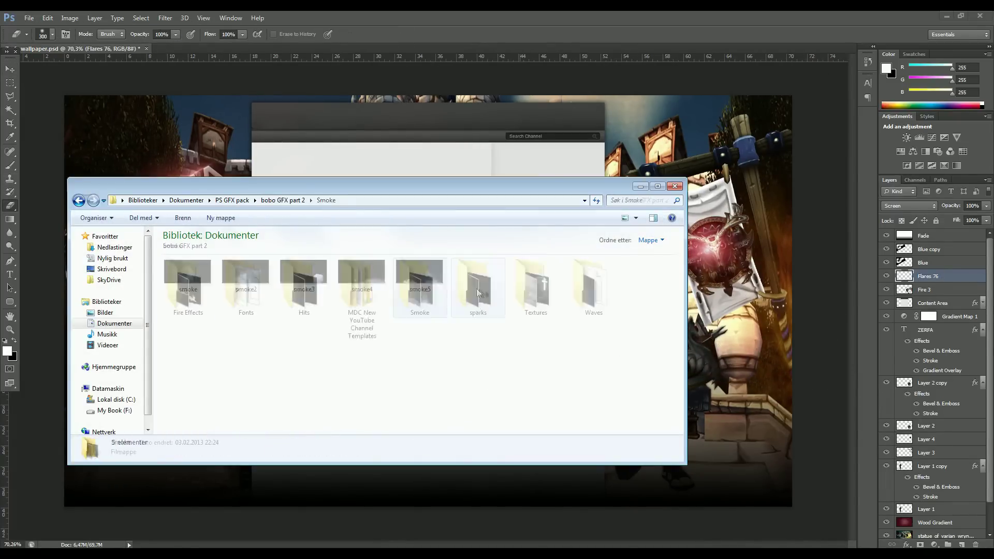
drag(420, 286, 352, 168)
key(Return)
click(910, 206)
click(895, 300)
- Position the spark burst behind the ZERFA text, with its layer below the text, and set its opacity to 70%
key(v)
drag(458, 257, 220, 171)
drag(951, 277, 957, 389)
drag(191, 208, 197, 213)
drag(957, 206, 942, 206)
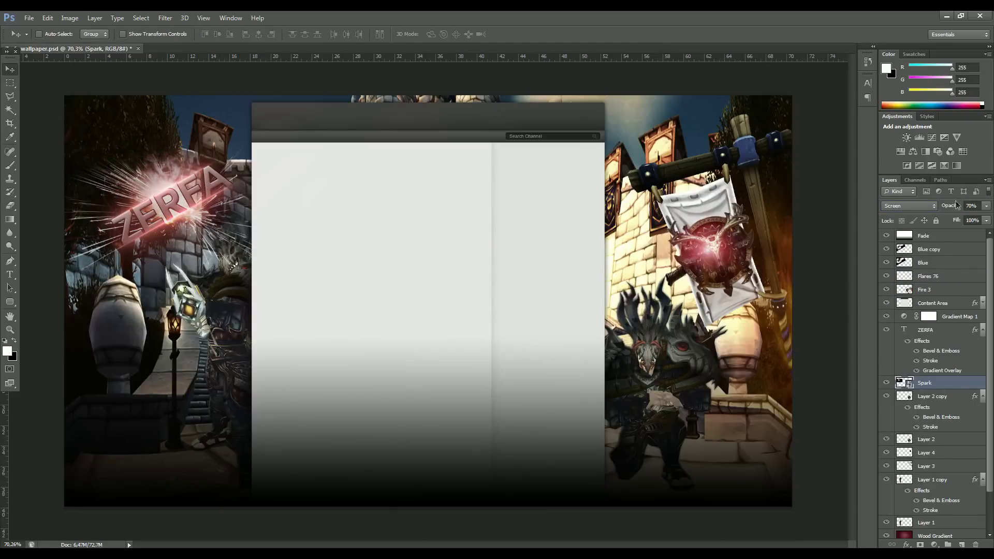
- Rasterize the Spark layer and run a Hue/Saturation adjustment on it
key(ctrl+u)
click(473, 218)
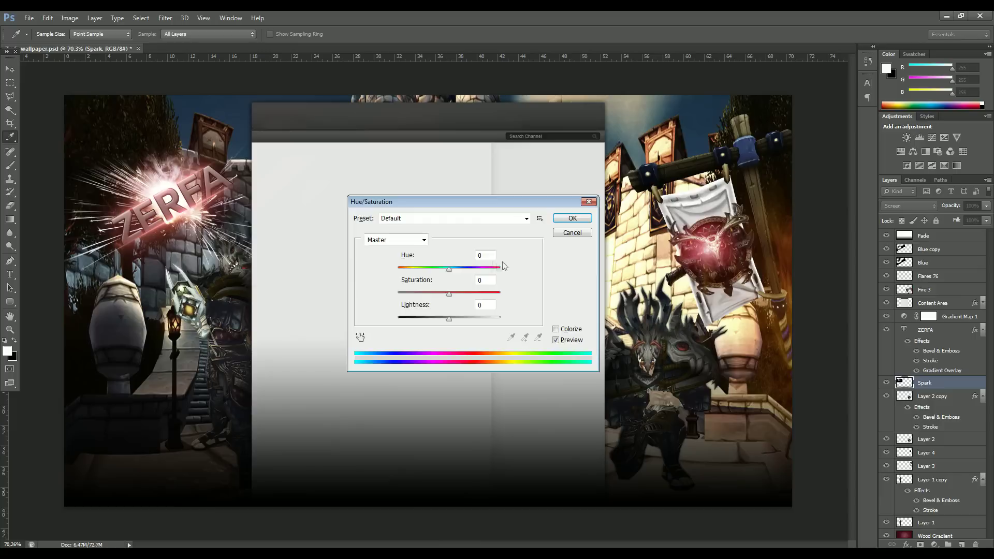
click(572, 217)
key(e)
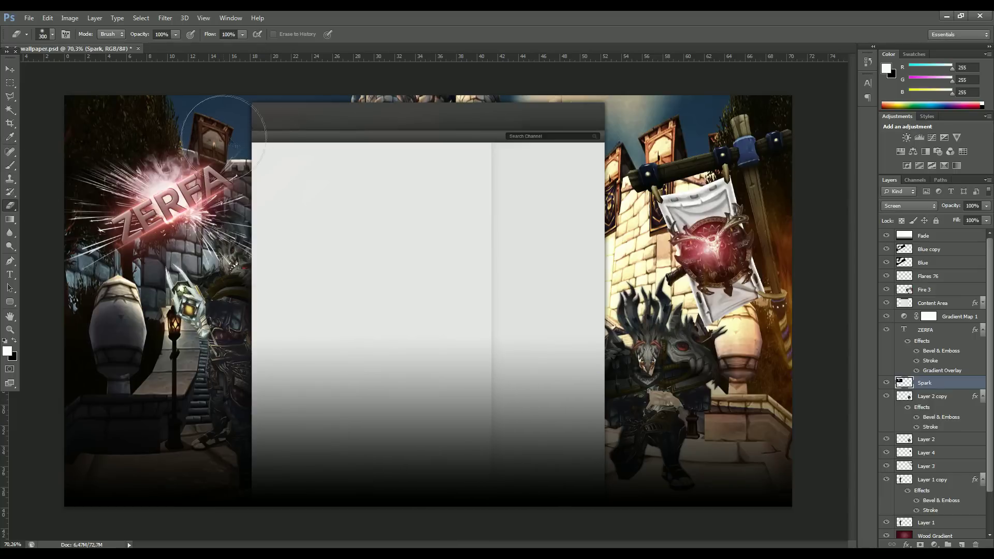
- Try resizing and shifting the spark burst behind the ZERFA text with Free Transform
key(v)
key(ctrl+t)
drag(359, 204, 335, 132)
drag(179, 205, 174, 192)
key(Return)
key(ctrl+alt+z)
key(ctrl+alt+z)
key(ctrl+alt+z)
- Try a 21% opacity on the spark burst and delete the Spark layer
scroll(166, 184, up, 5)
scroll(166, 190, down, 6)
click(986, 206)
drag(987, 218, 947, 220)
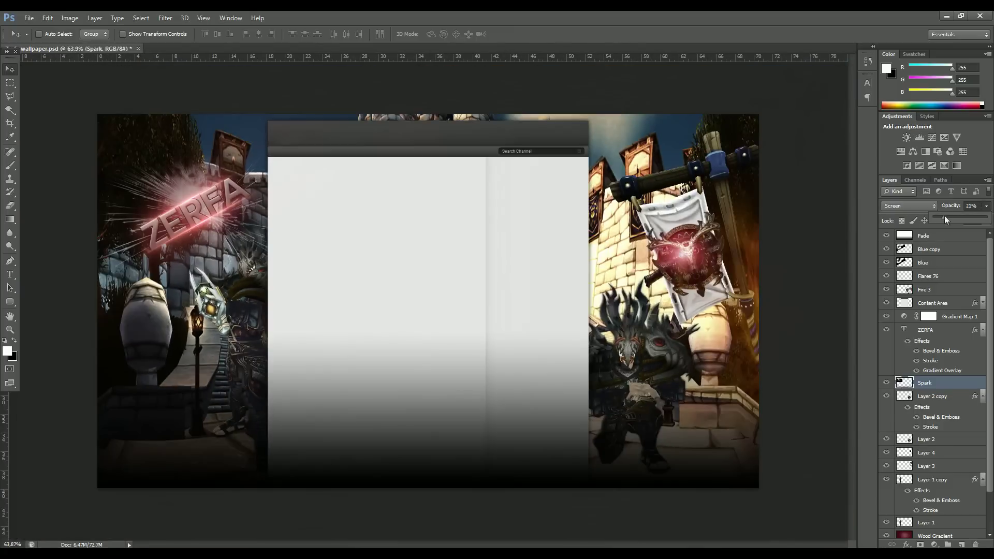
key(Return)
key(Delete)
- Place the Spark2 image over the ZERFA text and set its blend mode to Screen
key(alt+Tab)
drag(649, 290, 477, 147)
drag(348, 323, 109, 244)
key(Return)
click(909, 206)
click(898, 299)
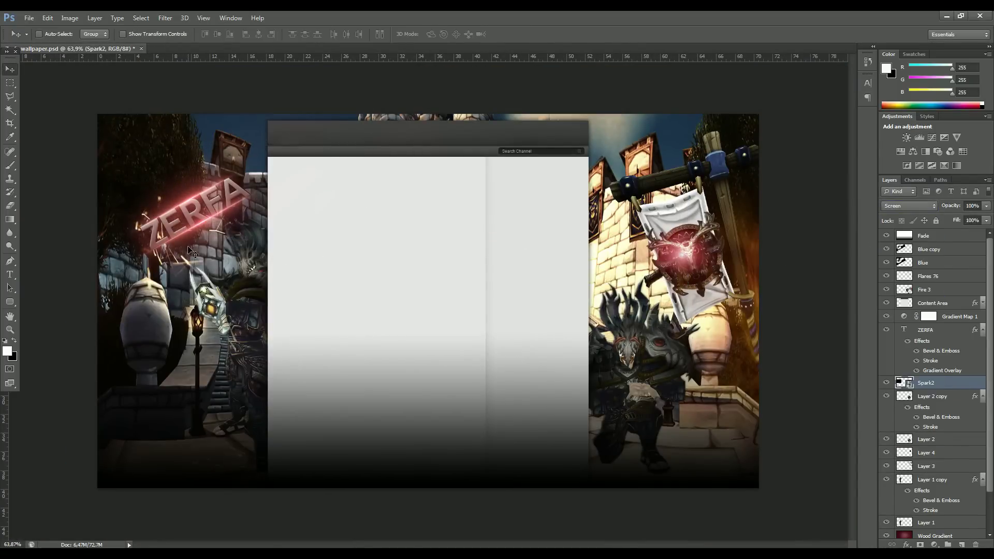
- Move the Spark2 layer above Blue copy and shift its sparks to red with Hue/Saturation
drag(926, 382, 934, 246)
key(ctrl+u)
key(Return)
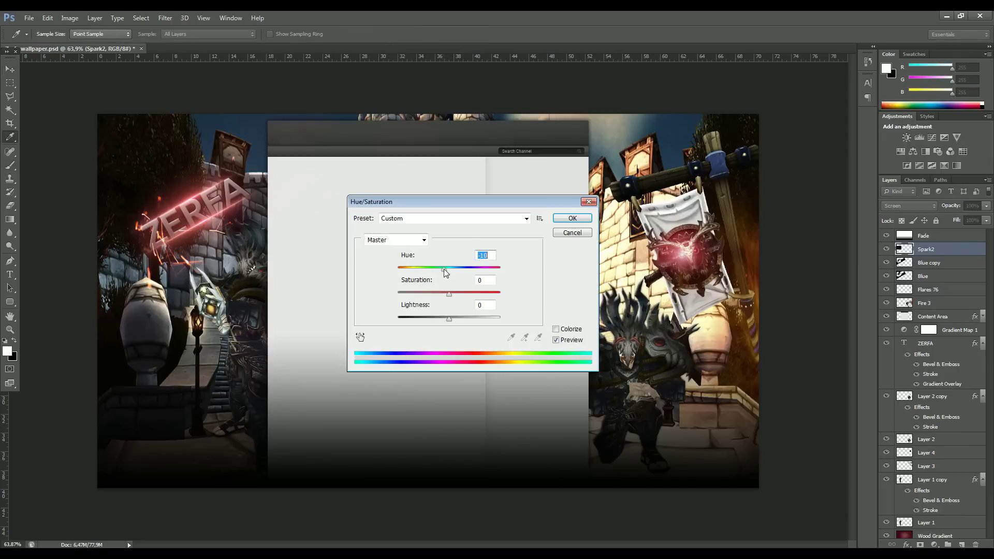
key(Return)
- Erase the stray Spark2 sparks around the ZERFA text
key(b)
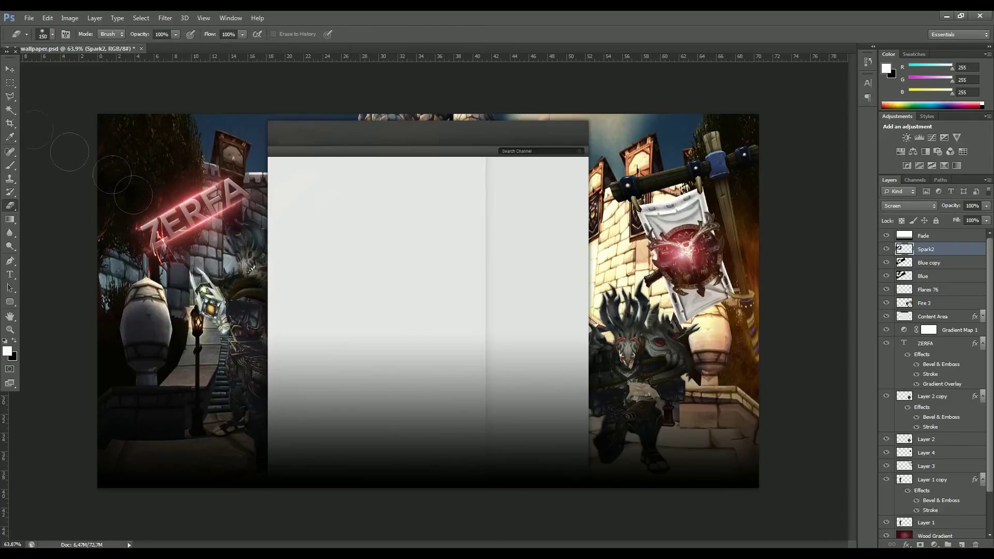
key(v)
scroll(221, 252, up, 3)
scroll(420, 225, down, 4)
- Switch to File Explorer and look through the graphics pack for another effect
key(alt+Tab)
click(246, 290)
click(542, 299)
drag(588, 191, 563, 231)
key(alt+Tab)
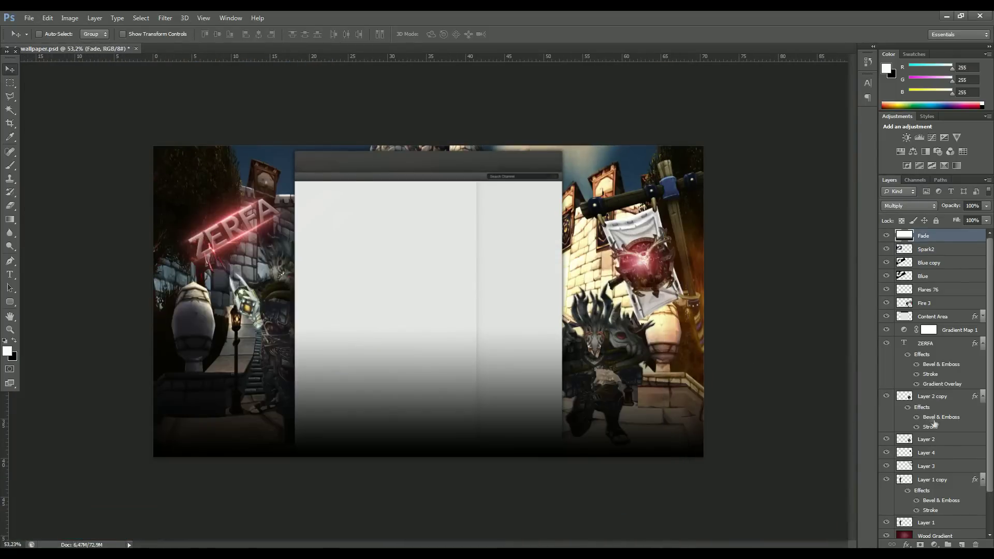
- Create a new layer below Layer 1 and paint a soft white glow around the left character's legs
ctrl+click(962, 544)
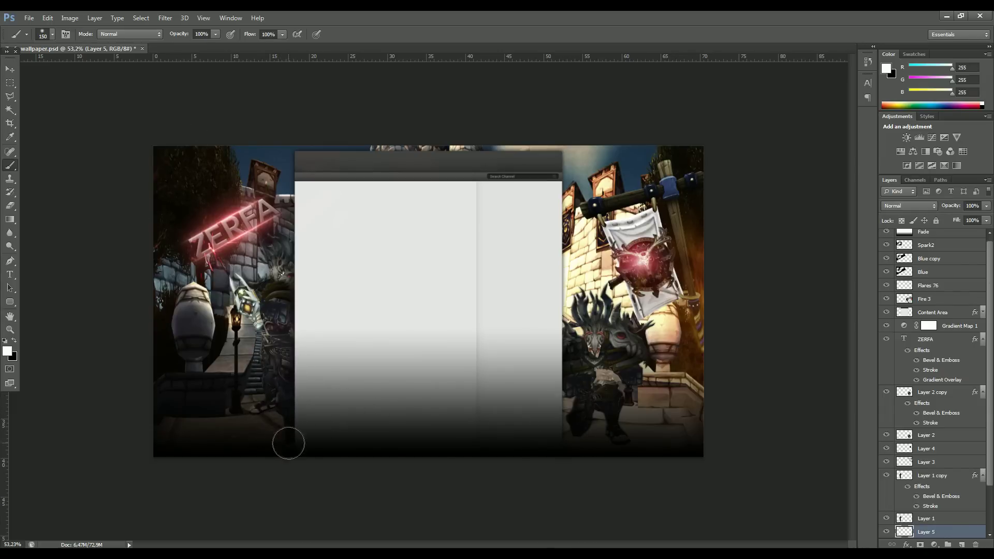
scroll(265, 339, up, 5)
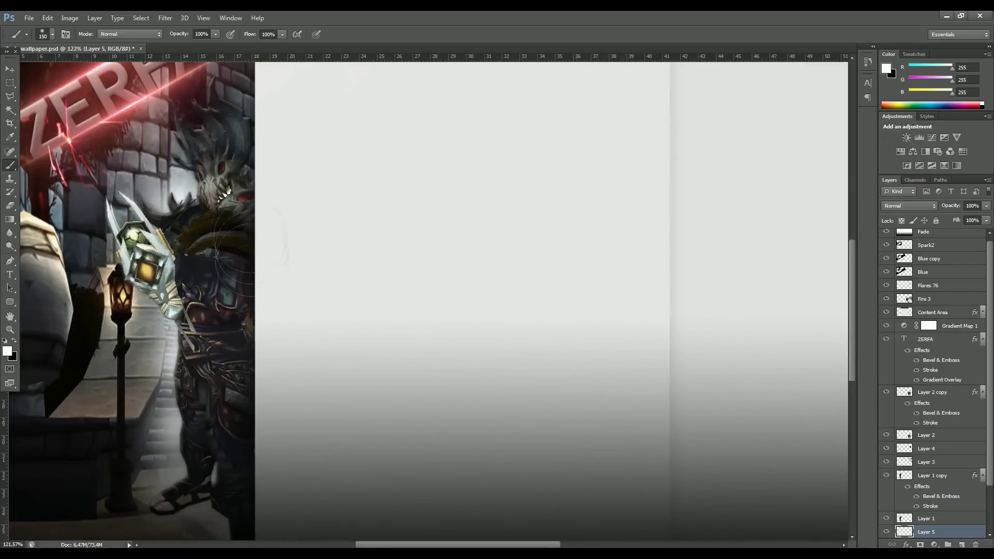
scroll(262, 514, down, 3)
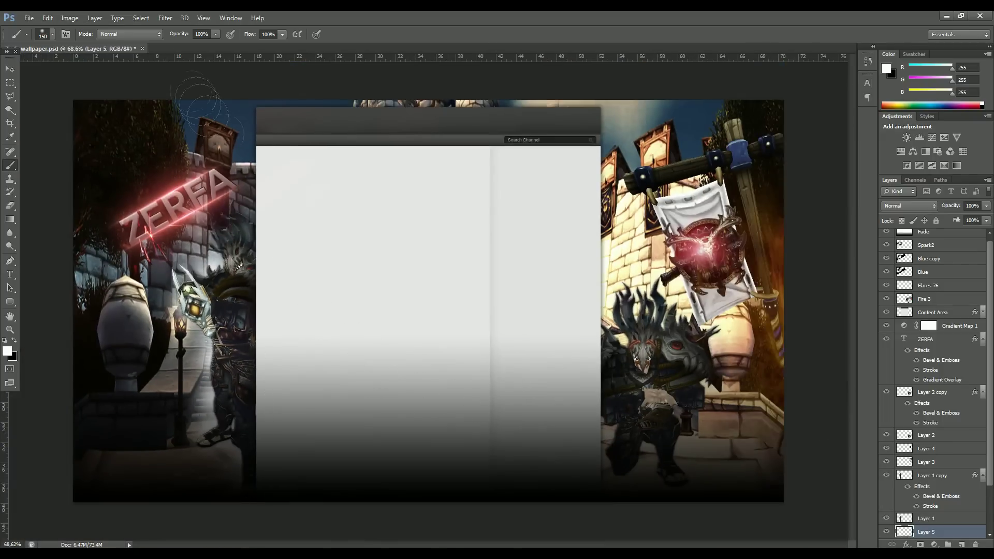
- Blur the painted white glow with a filter applied twice and raise Layer 5 above Layer 1 copy
click(165, 18)
mouse_move(269, 161)
click(315, 225)
click(451, 206)
click(528, 166)
key(ctrl+])
key(ctrl+])
key(ctrl+f)
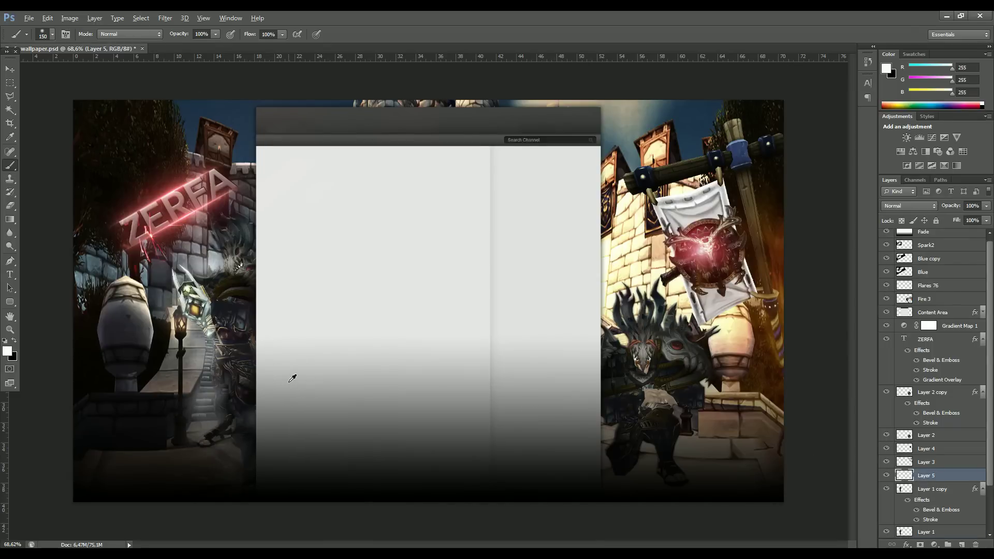
double_click(967, 474)
click(443, 226)
click(622, 139)
click(632, 165)
click(707, 138)
drag(936, 475, 931, 232)
click(905, 253)
click(887, 251)
click(887, 250)
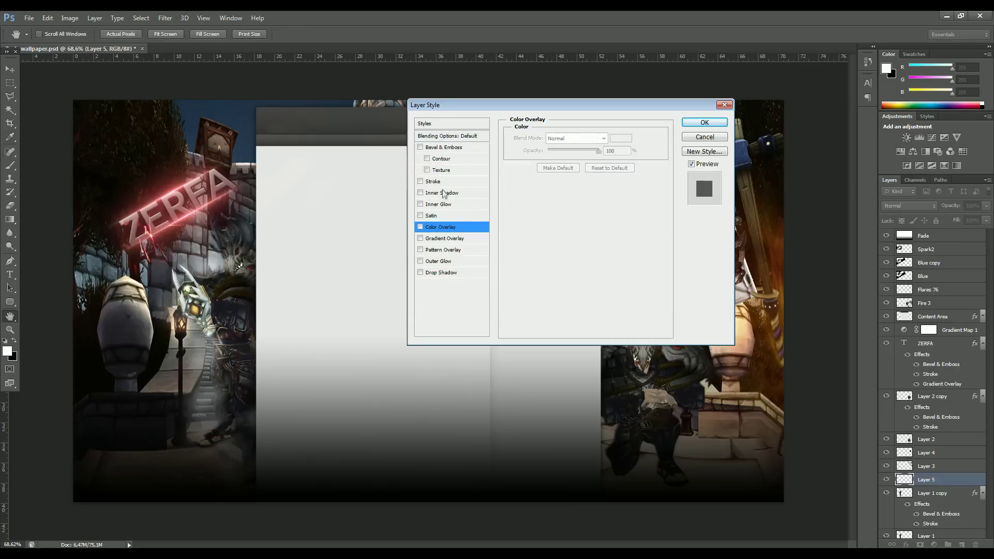
- Add an outer glow in red f00000 to the white glow on Layer 5
click(446, 260)
click(537, 177)
click(530, 160)
click(517, 166)
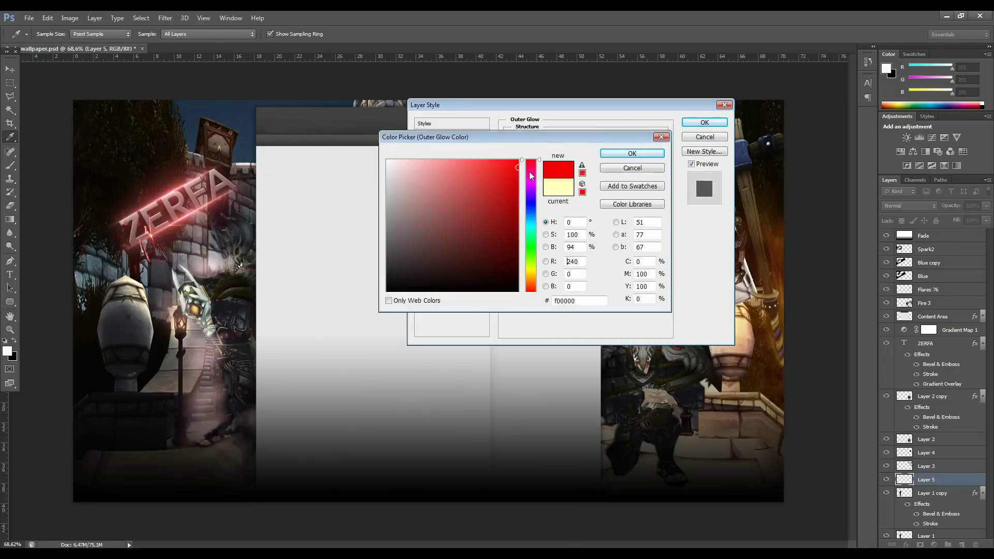
click(639, 153)
click(697, 124)
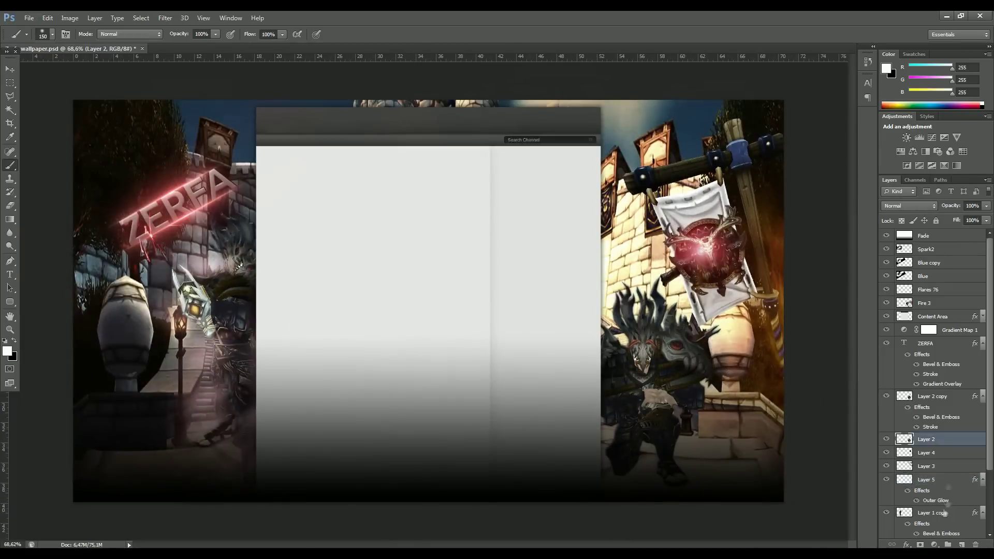
- Create a new layer below Layer 2 and paint a soft white glow behind the right character
click(962, 545)
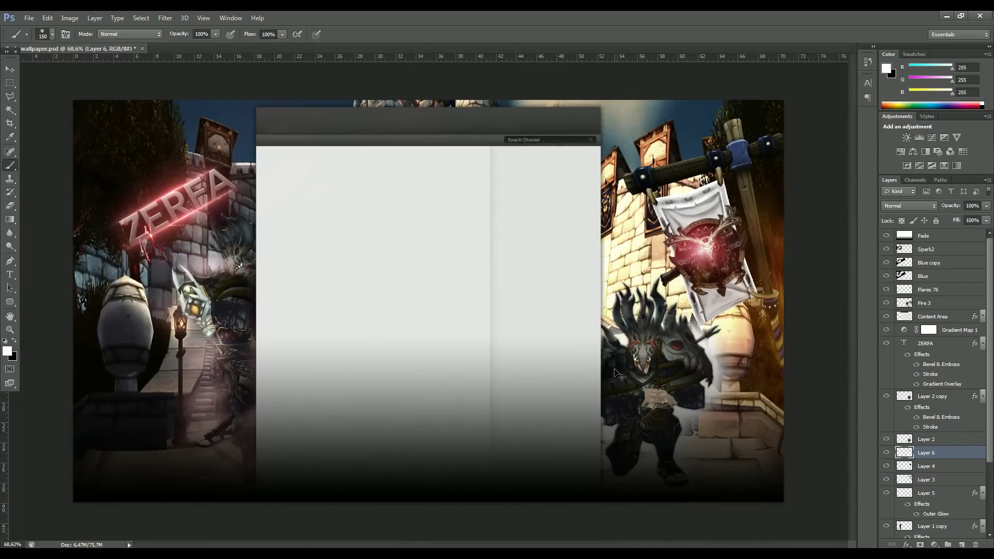
- Copy the outer glow style from Layer 5 onto the white glow on Layer 6
right_click(955, 498)
click(896, 271)
right_click(927, 452)
click(901, 244)
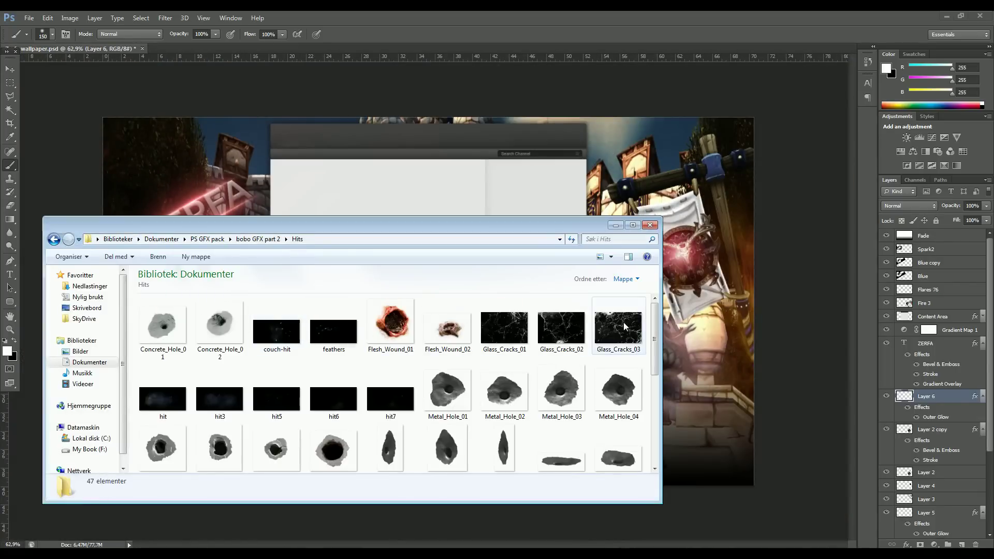
- Place the eclairs (1) lightning image over the ZERFA title
click(625, 327)
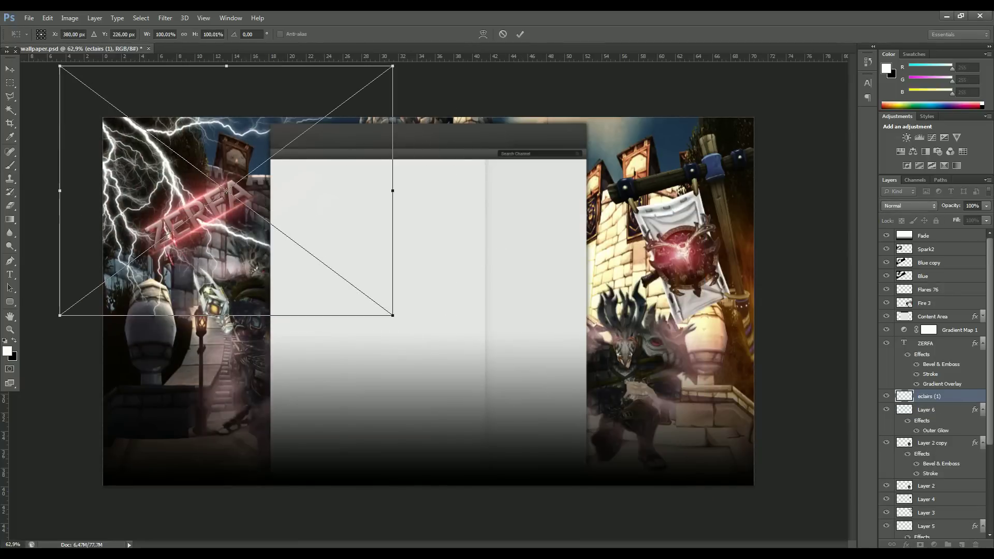
key(Return)
key(b)
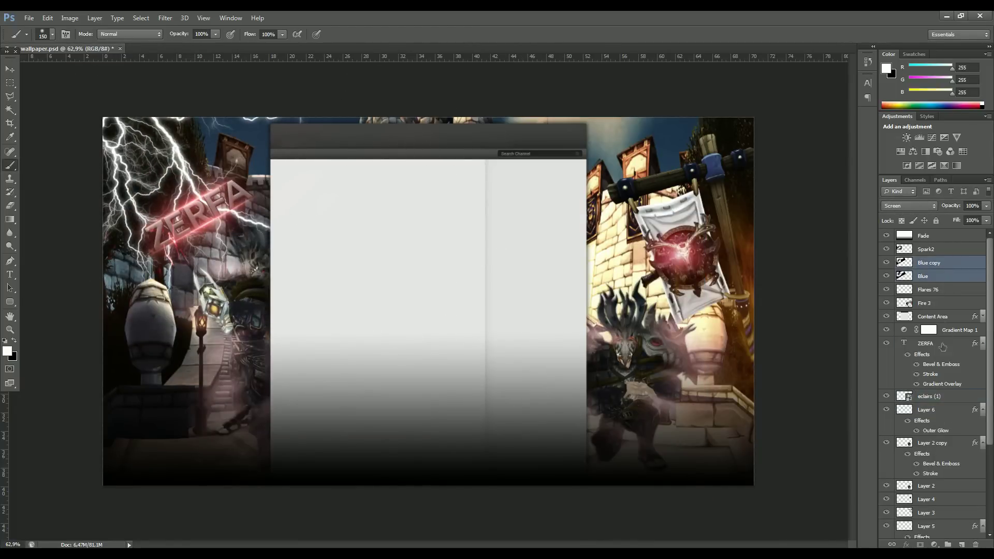
- Move the ZERFA title and its two Blue flare layers slightly up and left, and delete the Spark2 layer
ctrl+click(941, 344)
key(v)
drag(200, 210, 187, 198)
click(927, 249)
key(Delete)
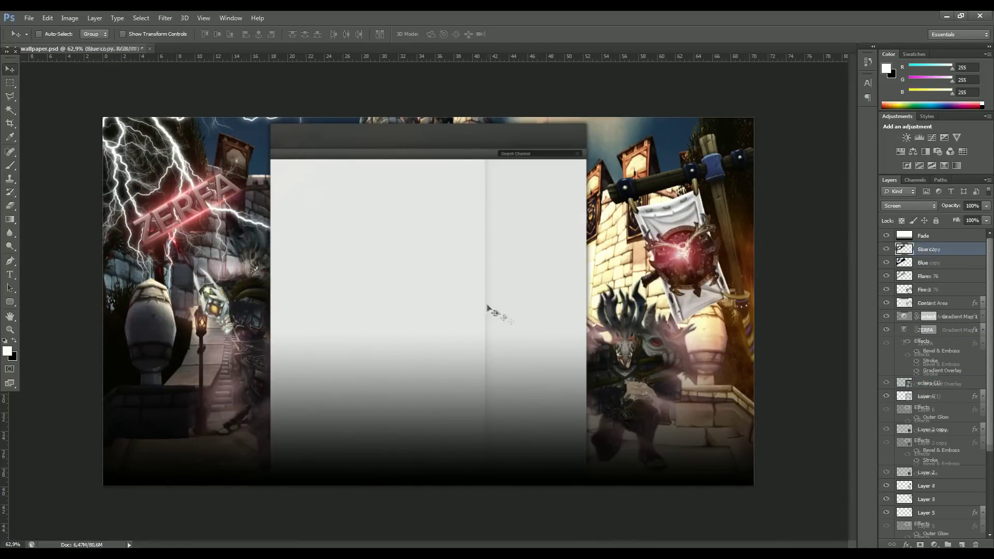
- Shift the hue of the eclairs (1) lightning layer
scroll(945, 402, down, 8)
scroll(941, 430, up, 7)
click(944, 368)
key(ctrl+u)
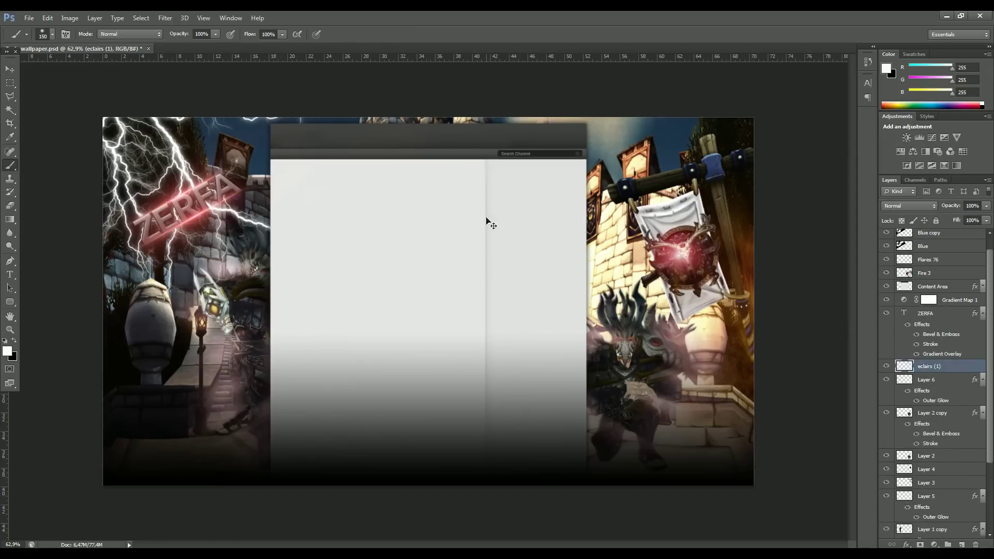
drag(449, 267, 471, 270)
click(573, 218)
- Lower the opacity of the eclairs (1) lightning, set its hue to +160 and raise its saturation
click(986, 206)
drag(986, 217, 968, 209)
click(12, 71)
key(ctrl+u)
drag(449, 267, 497, 268)
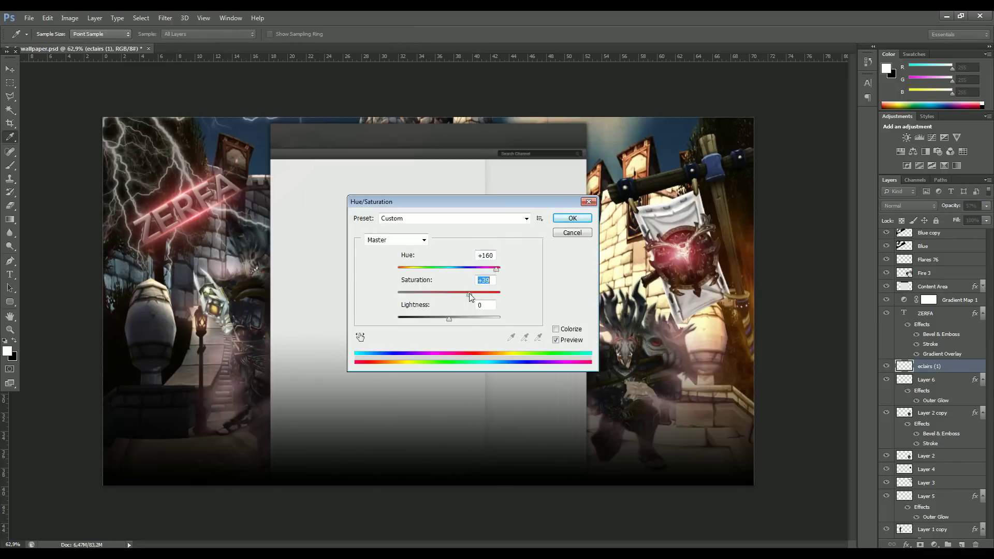
key(Return)
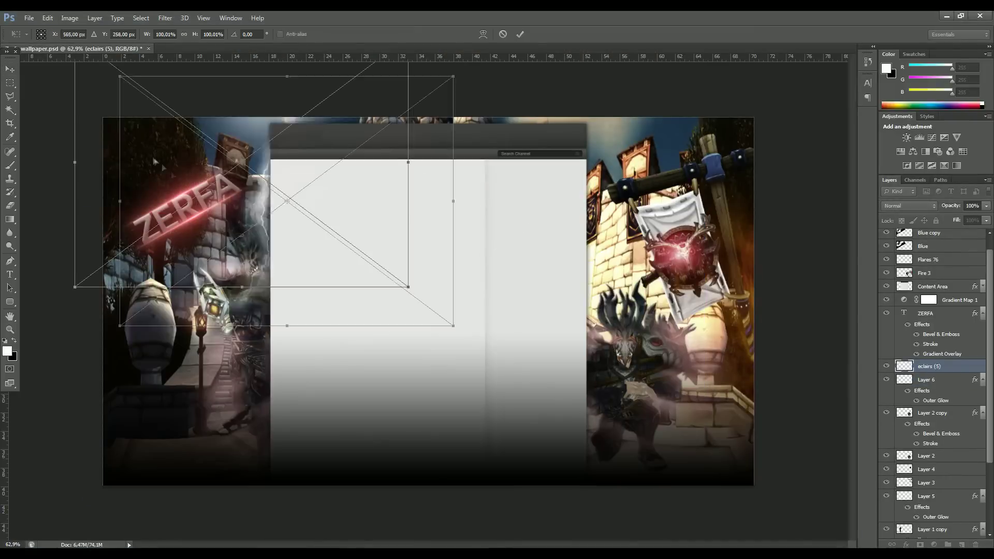
- Place the eclairs (5) lightning so it strikes the ZERFA title and raise its layer to just below Fade
drag(154, 158, 122, 107)
drag(155, 253, 232, 258)
drag(184, 202, 137, 186)
key(Return)
drag(932, 366, 937, 237)
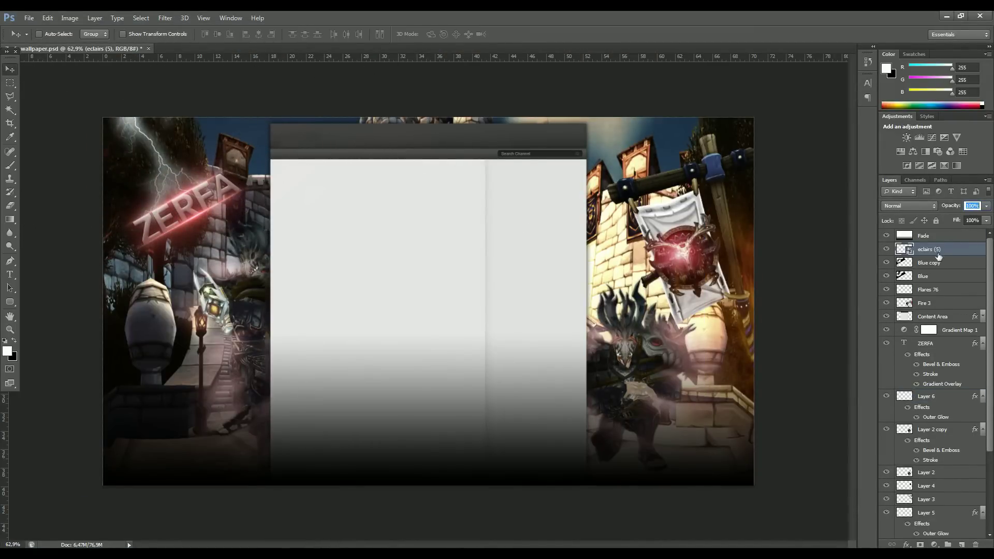
- Group the eclairs (5) layer and add a Color Balance adjustment shifted toward red above it
key(ctrl+g)
click(913, 152)
drag(484, 145, 493, 146)
click(582, 81)
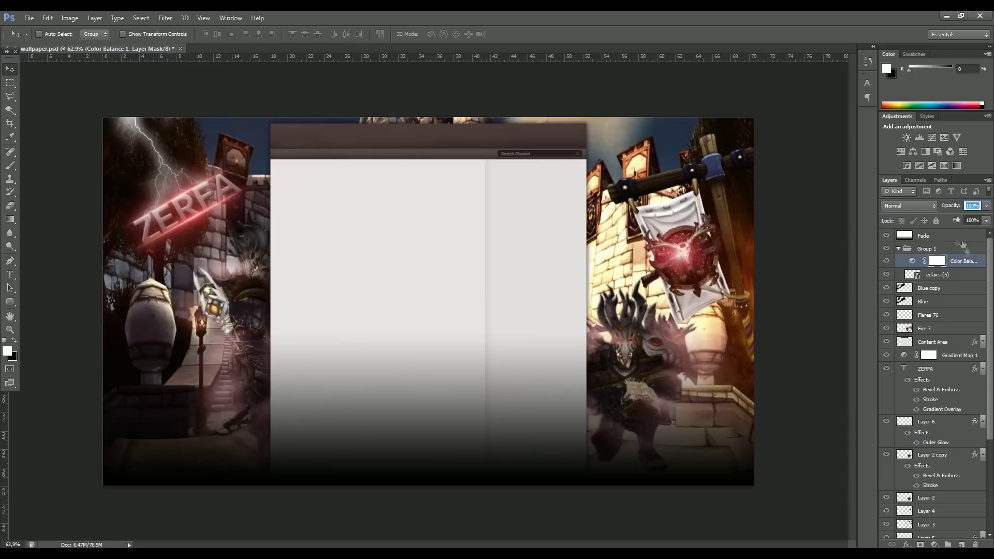
- Shift the hue of the eclairs (5) lightning with Hue/Saturation
click(936, 276)
click(963, 288)
key(ctrl+u)
drag(449, 268, 466, 269)
click(563, 218)
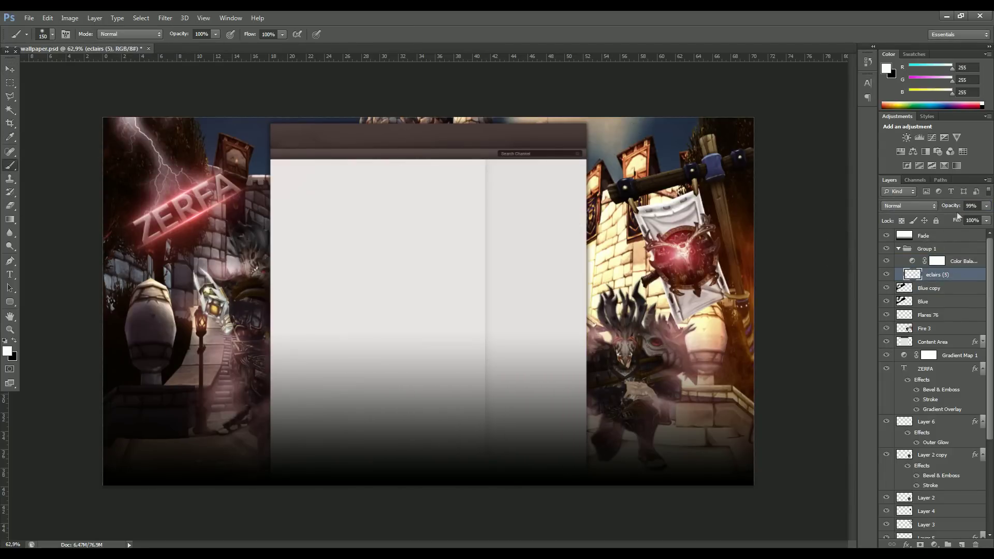
- Lower the opacity of the eclairs (5) lightning layer to 73%
click(962, 262)
click(964, 275)
click(963, 288)
click(963, 275)
click(986, 206)
drag(987, 218, 972, 219)
click(11, 68)
- Compare the title with the Blue copy flare hidden and shown, and examine it up close
click(888, 288)
click(887, 288)
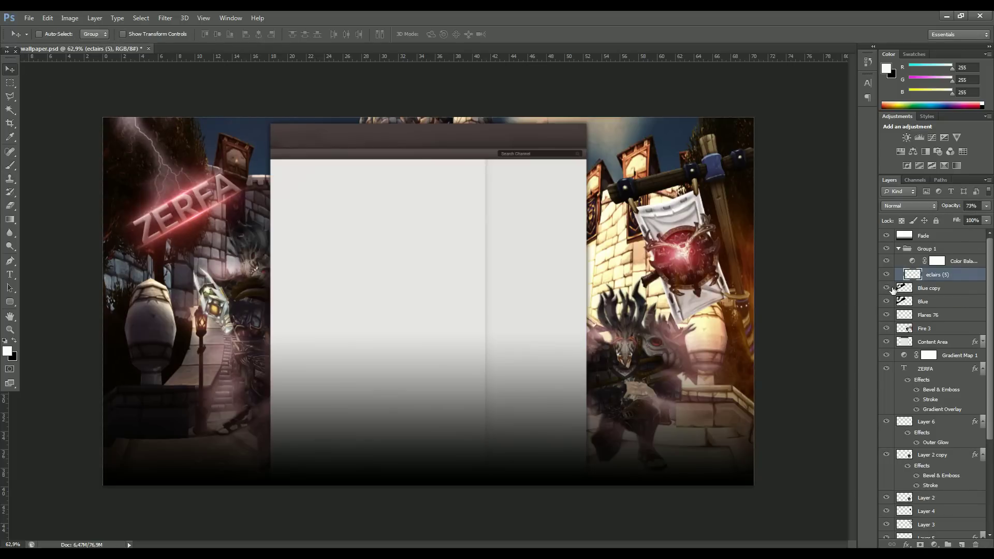
click(887, 288)
click(931, 289)
scroll(125, 214, down, 1)
click(887, 288)
scroll(155, 186, up, 2)
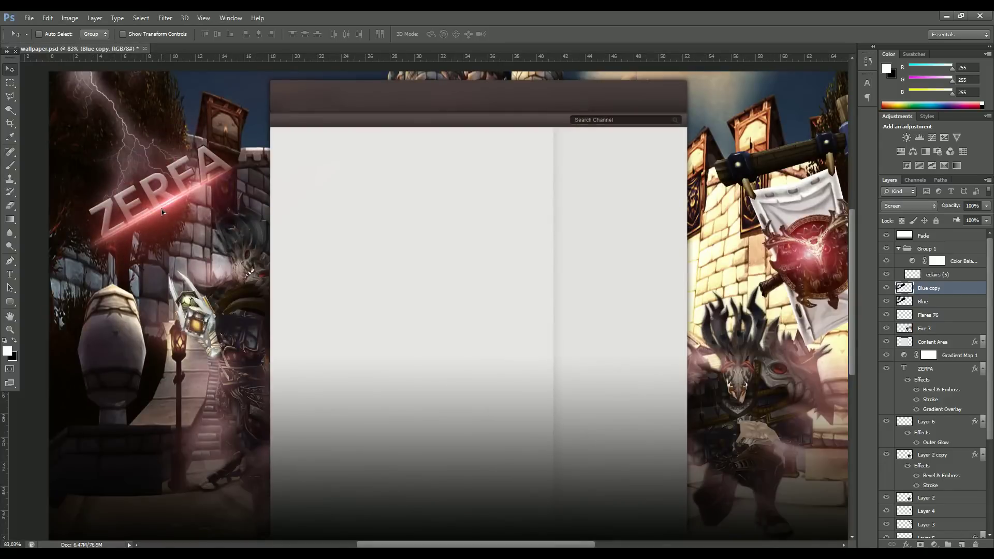
scroll(158, 187, up, 3)
scroll(168, 182, down, 3)
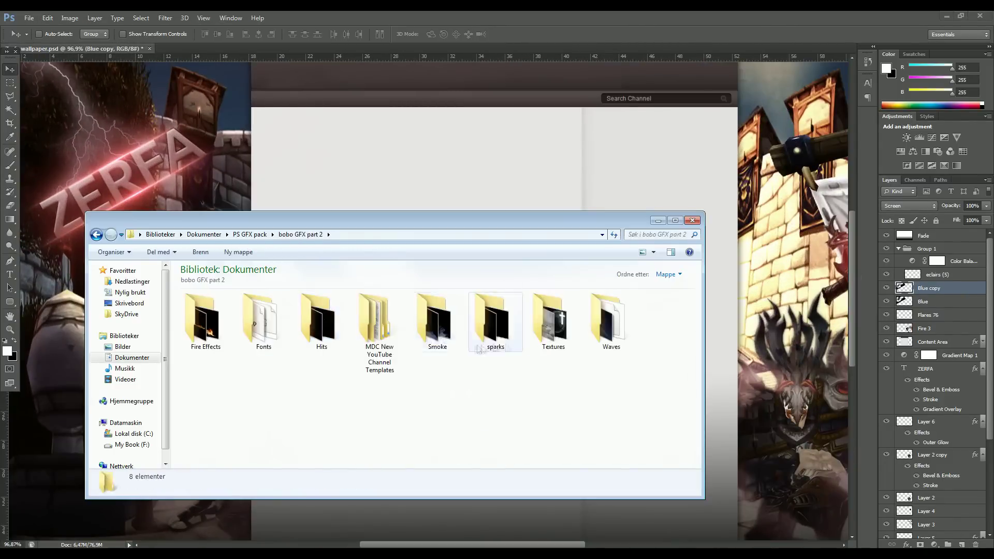
- Place the stock-footage smoky clouds image from the Textures folder over the ZERFA title at the title's slant
double_click(547, 316)
scroll(490, 392, down, 5)
scroll(466, 396, down, 5)
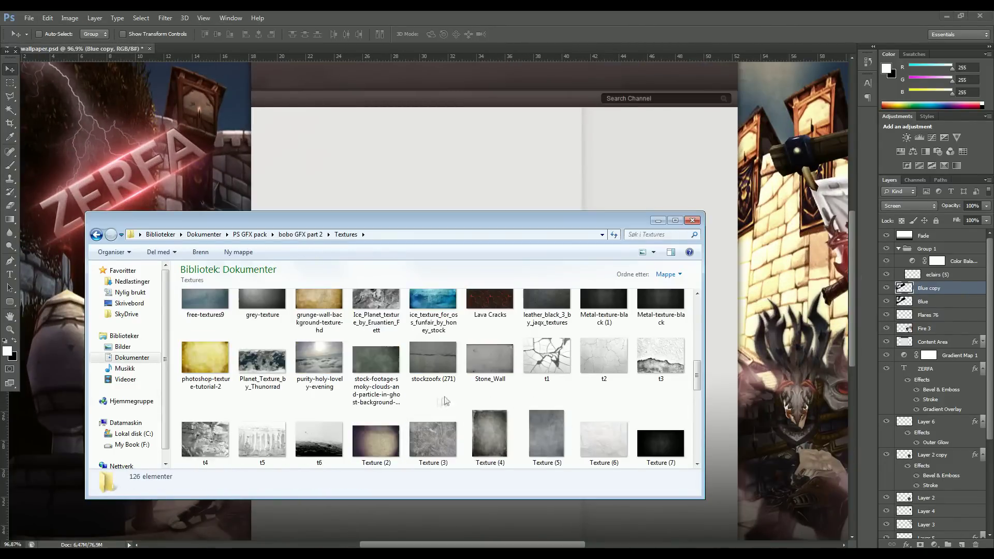
click(217, 378)
drag(377, 367, 406, 179)
drag(404, 253, 212, 202)
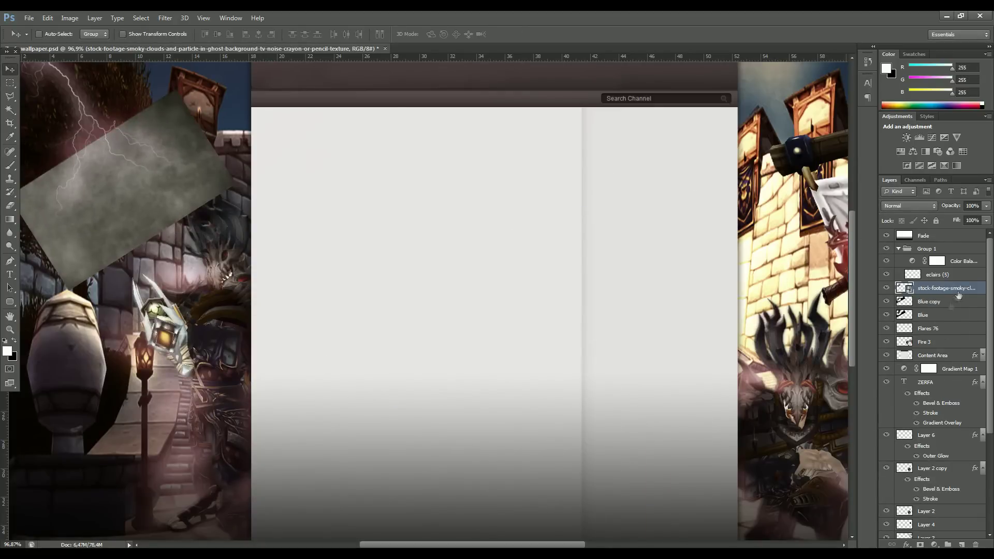
- Trim the smoky texture to the ZERFA letters by inverting the text selection and deleting the surrounding area
ctrl+click(932, 383)
ctrl+click(904, 382)
scroll(531, 277, down, 3)
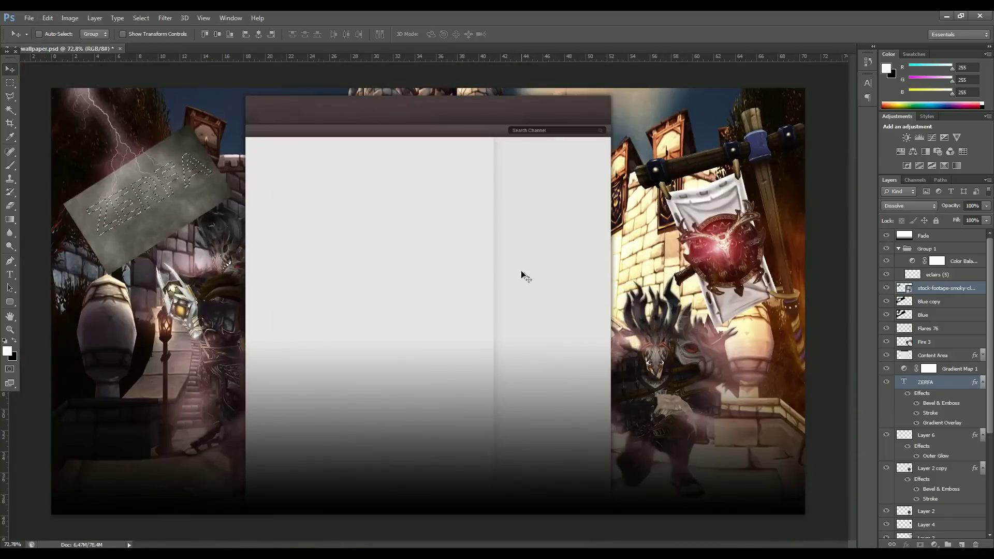
click(184, 18)
mouse_move(141, 18)
click(155, 59)
click(10, 109)
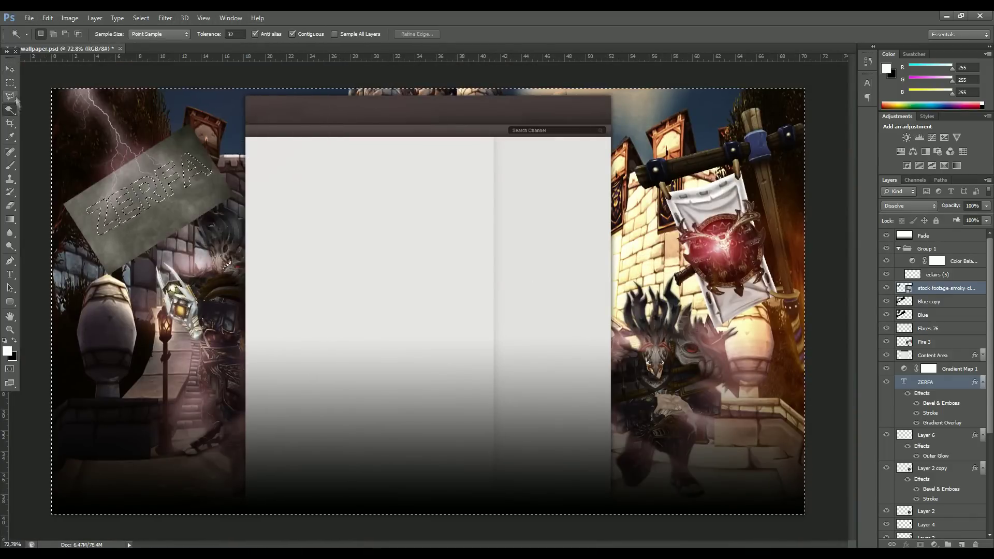
click(943, 288)
key(b)
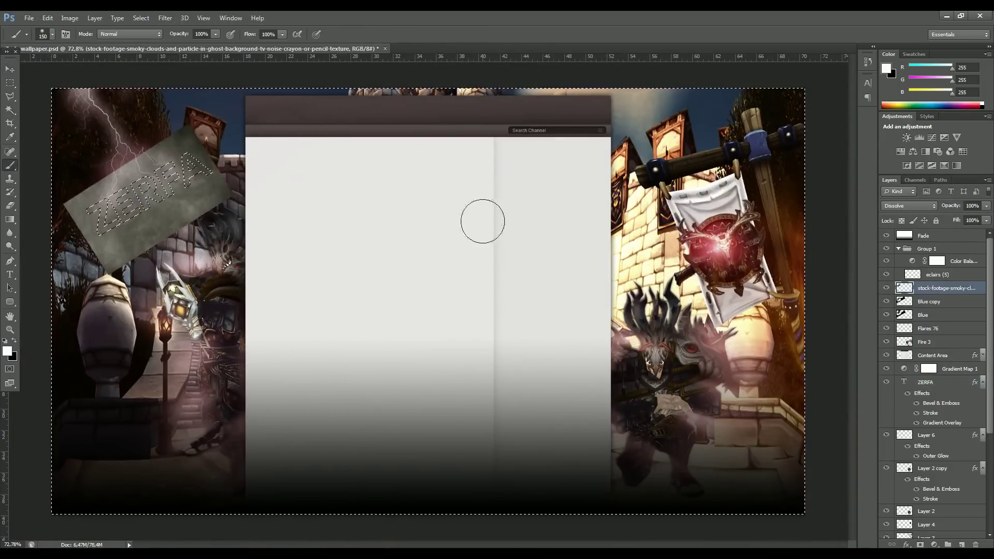
key(Delete)
key(ctrl+d)
- Try several blend modes on the smoky texture layer and settle on Overlay
key(Down)
key(Down)
key(Down)
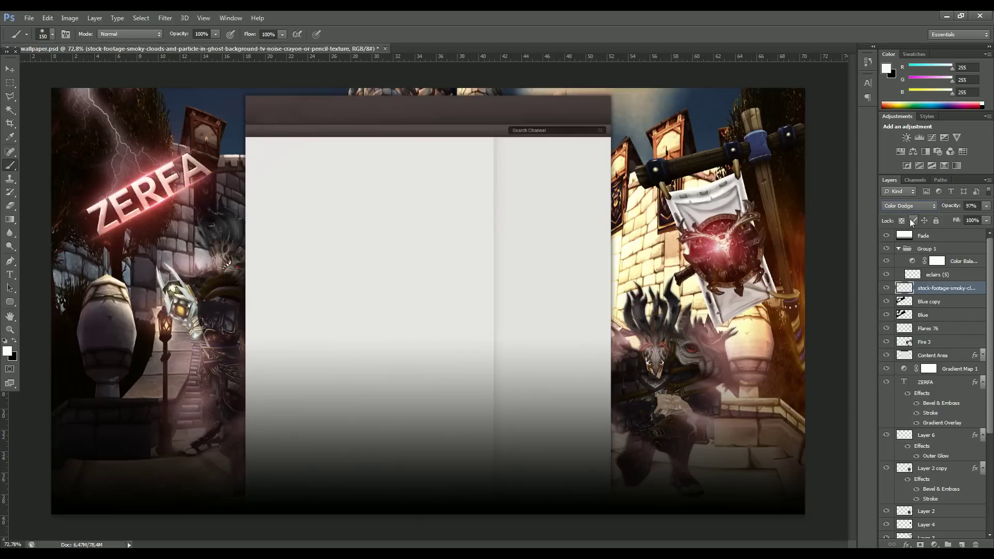
key(Down)
key(Down)
key(Down)
key(Down)
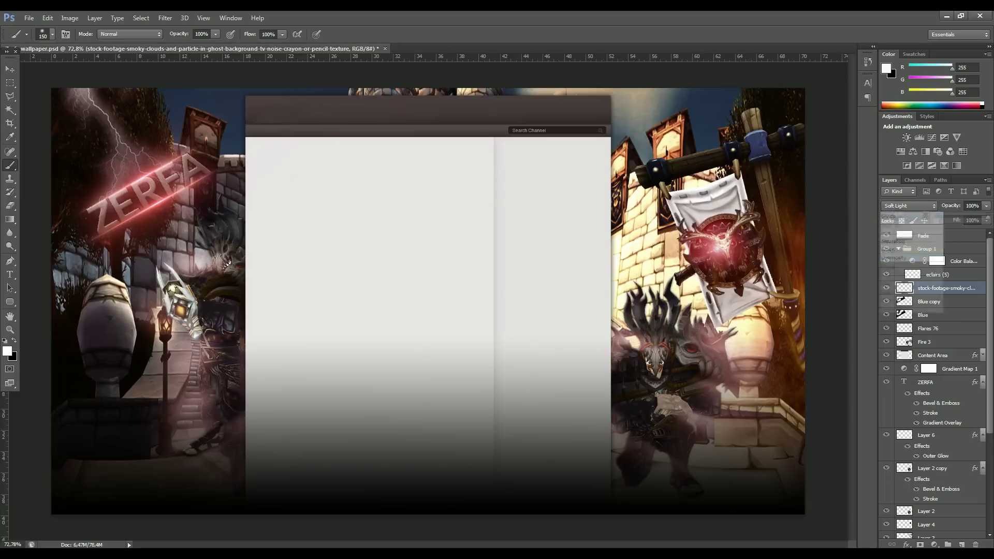
key(Down)
key(Down)
key(Down)
key(Down)
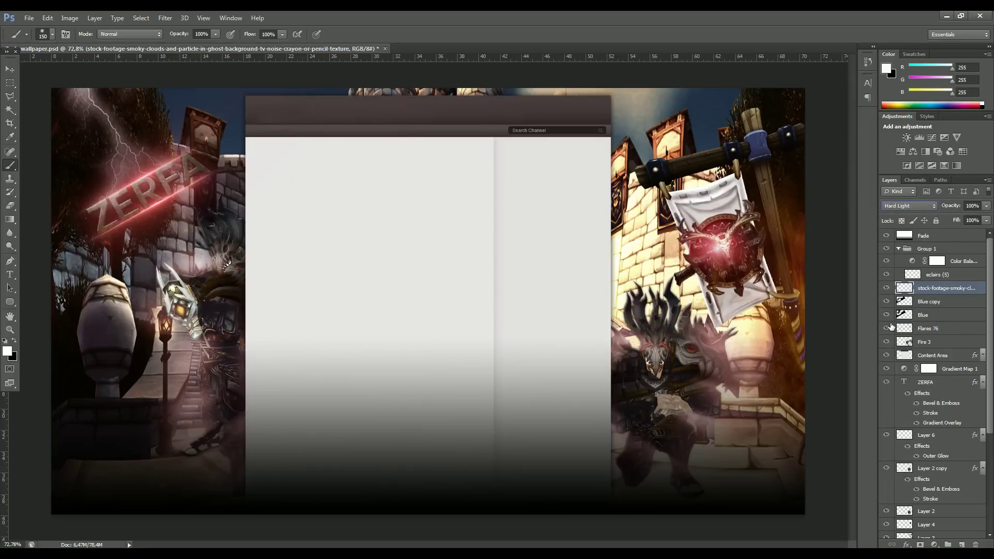
click(10, 69)
scroll(281, 146, down, 2)
scroll(282, 146, up, 2)
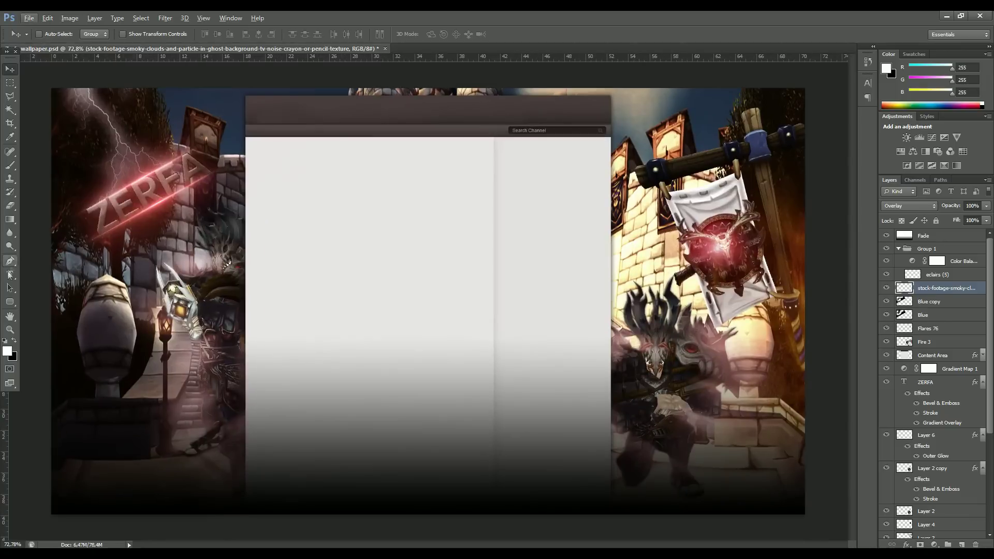
- Add a "MADE BY" credit text with the creator's name above the Fade layer, near the lower-left of the canvas
click(10, 275)
click(923, 236)
click(105, 497)
text(MADE BY TJUNGU)
key(ctrl+a)
- Scale the credit text down and place it in the canvas's lower-left corner
click(10, 69)
key(ctrl+t)
drag(334, 479, 215, 507)
scroll(261, 504, up, 3)
scroll(209, 514, down, 3)
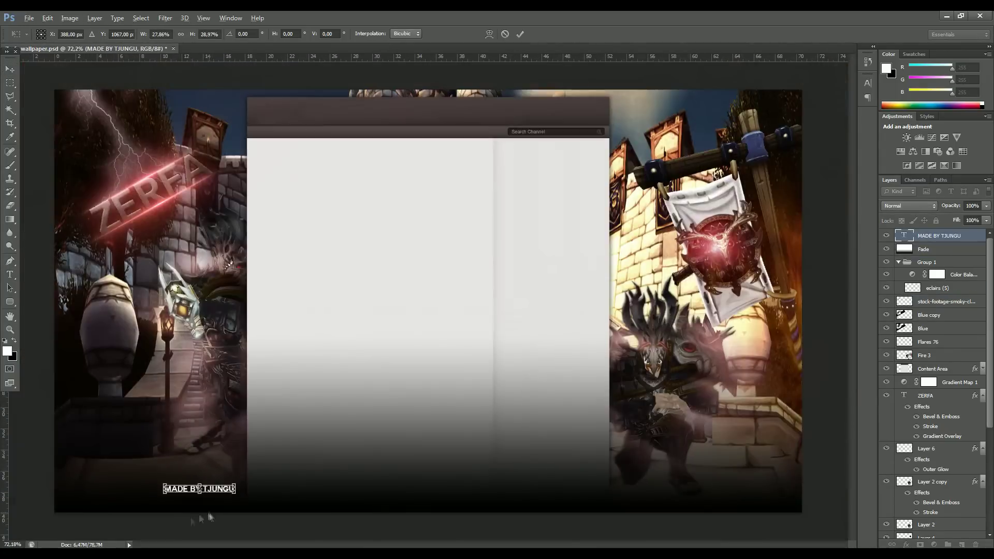
scroll(204, 502, up, 5)
drag(318, 488, 267, 512)
key(Return)
scroll(269, 477, down, 3)
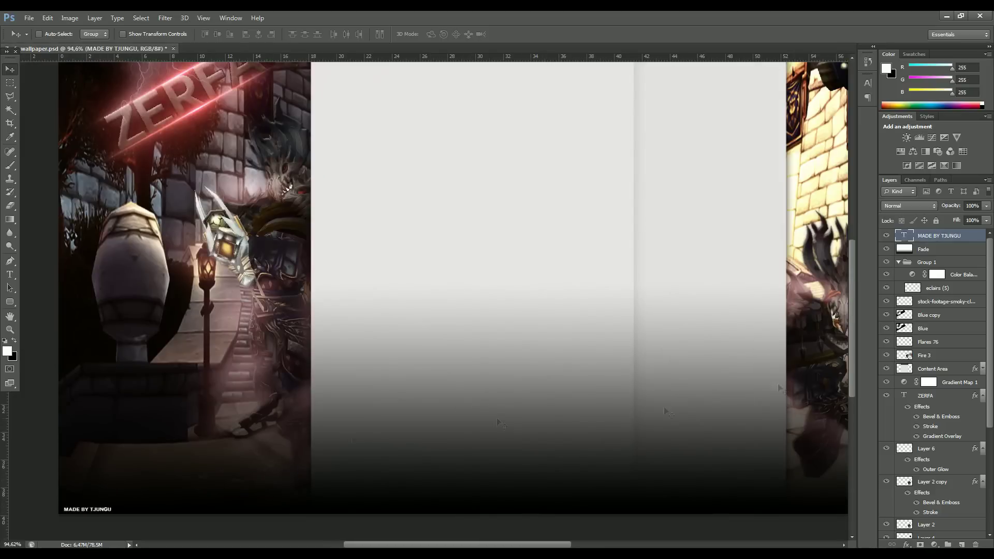
- Try the credit text beneath the Fade layer
click(939, 249)
key(ctrl+t)
key(Escape)
click(940, 240)
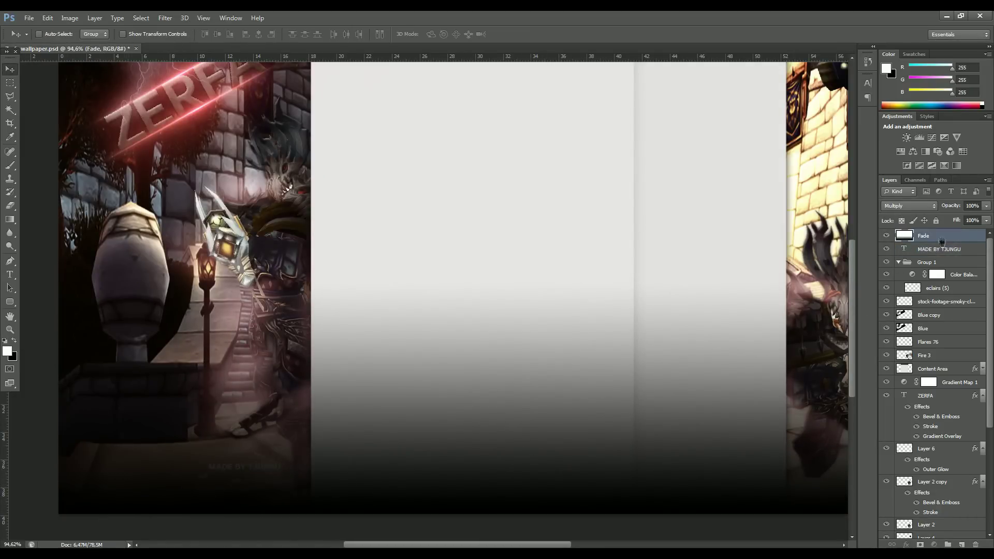
- Change the credit text to "Made by YOUTUBE/USER/" followed by the creator's channel name
double_click(235, 498)
scroll(155, 503, up, 4)
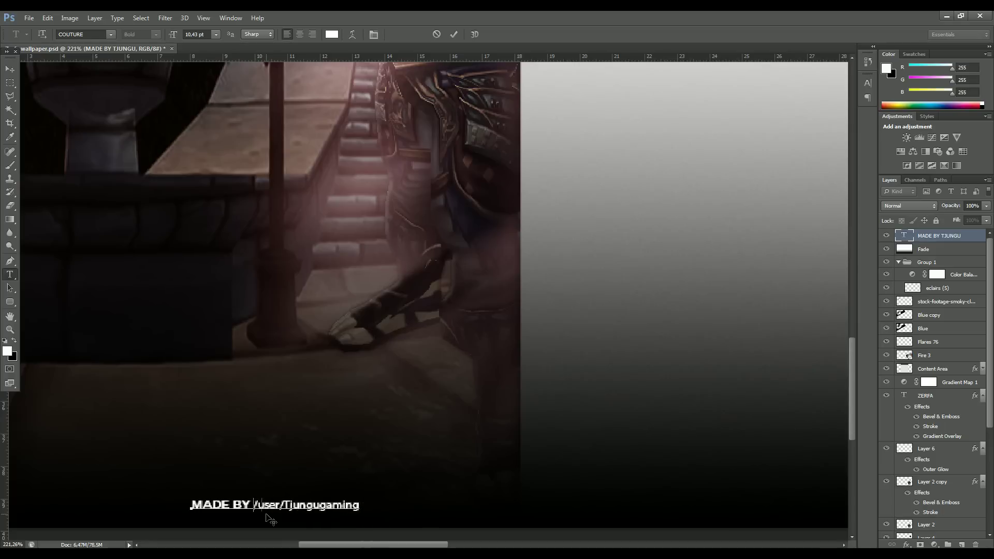
drag(253, 504, 457, 479)
key(BackSpace)
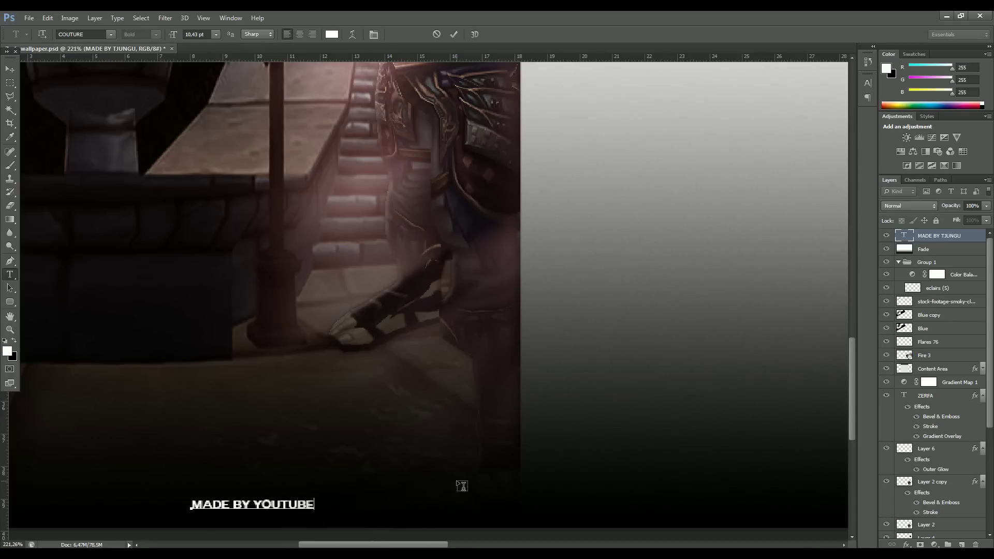
text(G)
click(10, 69)
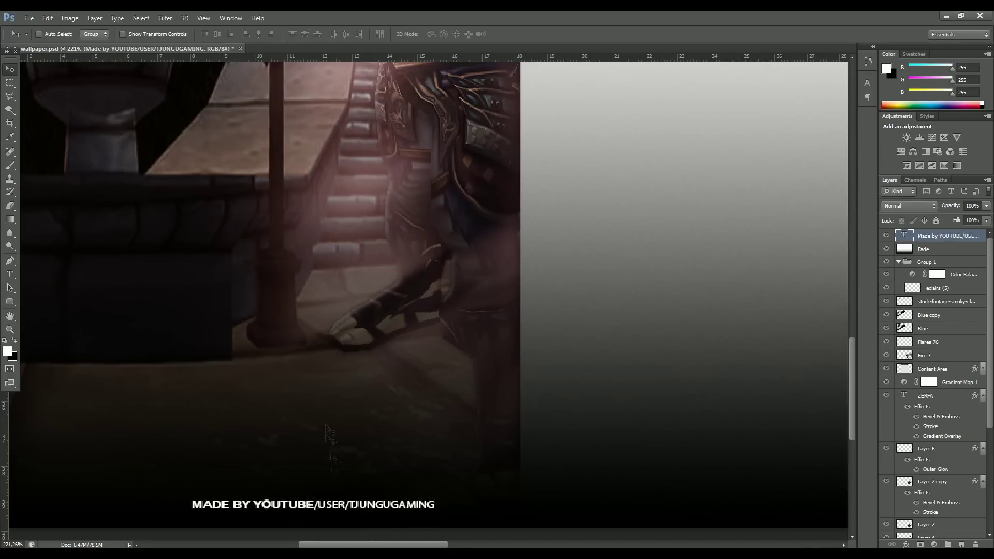
- Move the credit text beside the lower-left edge of the content area
drag(327, 483, 395, 471)
scroll(395, 470, down, 6)
scroll(185, 513, up, 3)
scroll(185, 513, down, 3)
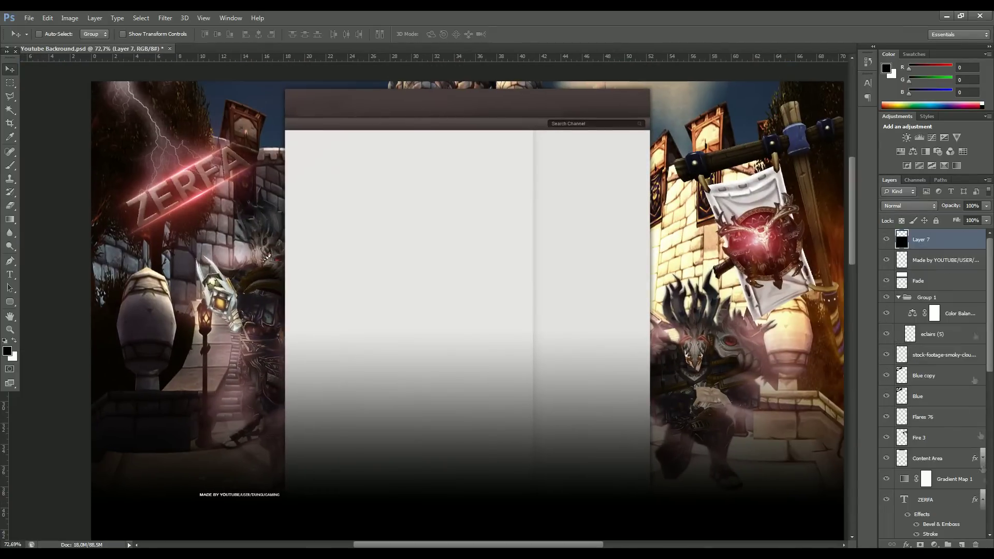
key(alt+Tab)
key(alt+Tab)
double_click(903, 491)
text(ZERFRA)
click(10, 69)
key(ctrl+alt+z)
key(ctrl+alt+z)
- Change the title text to ZERFRA
click(930, 504)
double_click(905, 490)
text(ZERFRA)
click(935, 449)
click(934, 494)
- Delete the smoky clouds texture layer
click(956, 341)
click(957, 355)
key(Delete)
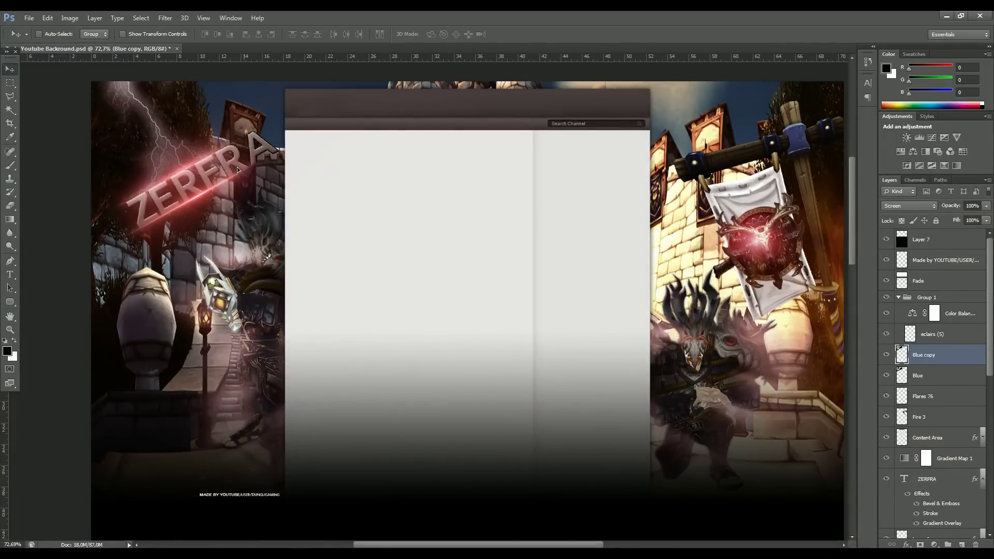
- Move the eclairs (5) lightning slightly right over the ZERFRA title
click(947, 486)
click(935, 335)
key(ctrl+t)
drag(184, 132, 195, 120)
key(Return)
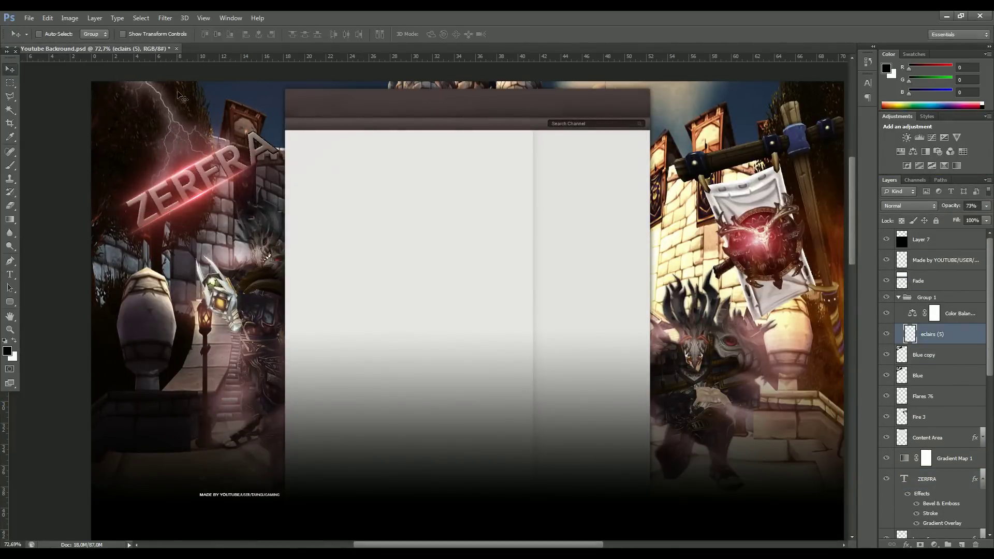
- Delete the Blue and Blue copy flare layers
scroll(164, 122, up, 8)
click(942, 282)
click(941, 359)
shift+click(941, 376)
key(Delete)
- Place the Blue flare image over the title and rotate it about -28.6° to follow the title's slant
key(alt+Tab)
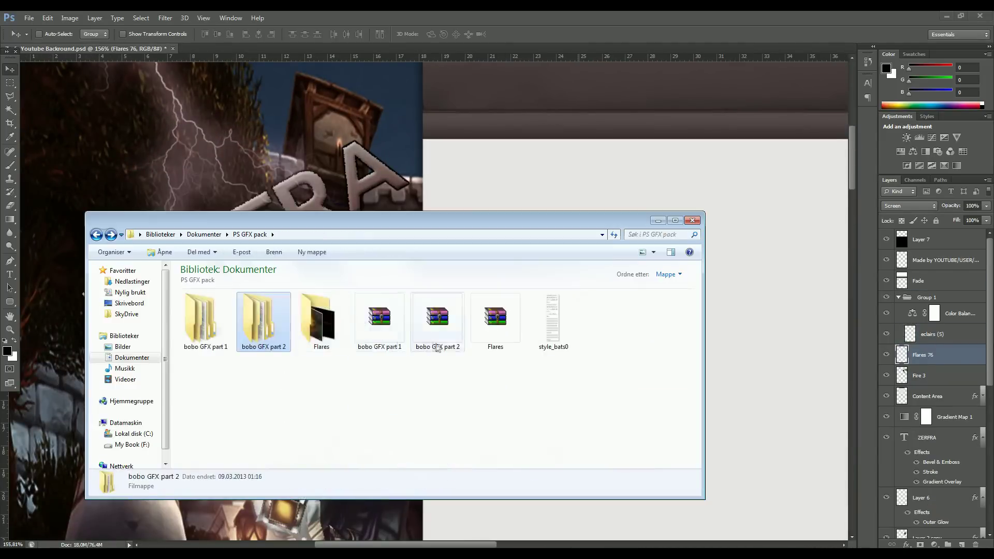
drag(604, 324, 528, 170)
scroll(370, 238, down, 8)
drag(395, 292, 357, 255)
drag(407, 423, 496, 381)
key(Return)
- Set the Blue flare to Screen above the Fade layer and align it along the ZERFRA title's lower edge
drag(943, 266, 943, 272)
click(910, 206)
click(909, 290)
drag(356, 223, 324, 269)
scroll(310, 246, up, 8)
scroll(324, 268, down, 5)
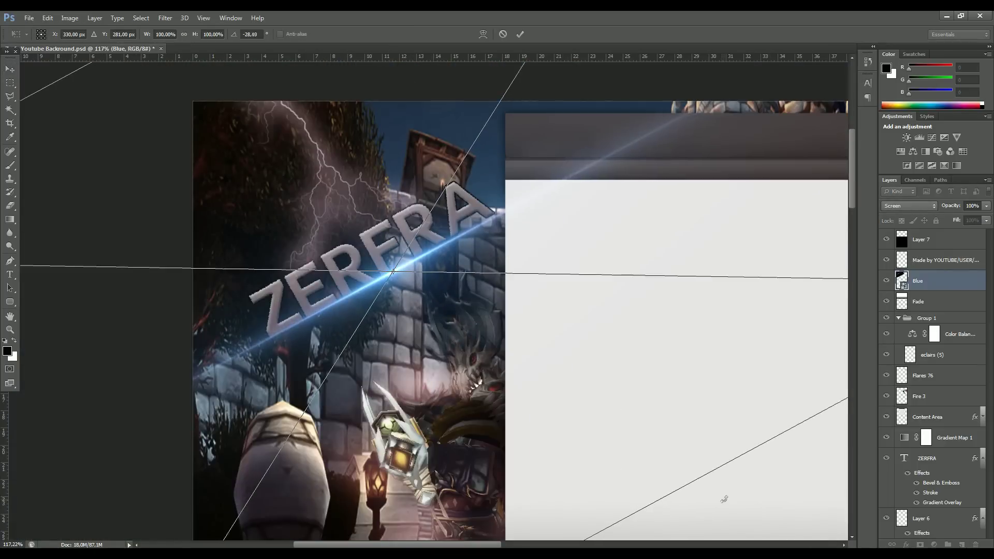
scroll(395, 313, up, 2)
scroll(395, 312, up, 1)
- Duplicate the Blue flare and move the copy to the ZERFRA title's upper edge
key(ctrl+j)
drag(412, 296, 386, 240)
scroll(394, 258, down, 3)
- Merge the two Blue flare layers and set the merged layer to Screen
shift+click(932, 300)
key(ctrl+e)
click(910, 206)
click(909, 291)
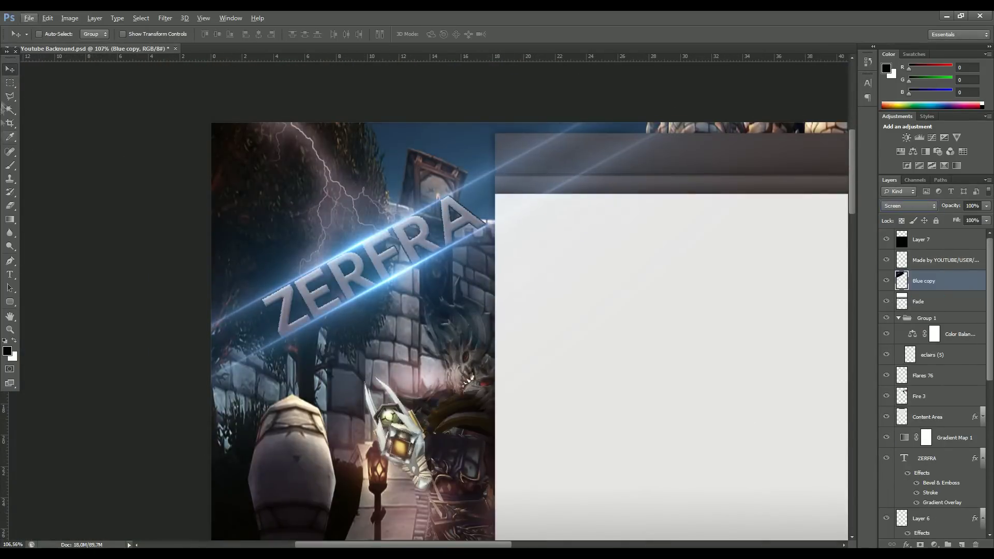
click(11, 166)
click(511, 202)
key(ctrl+z)
- Erase the parts of the merged Blue flare layer that spill over the central content area and its header
click(15, 206)
scroll(414, 195, down, 2)
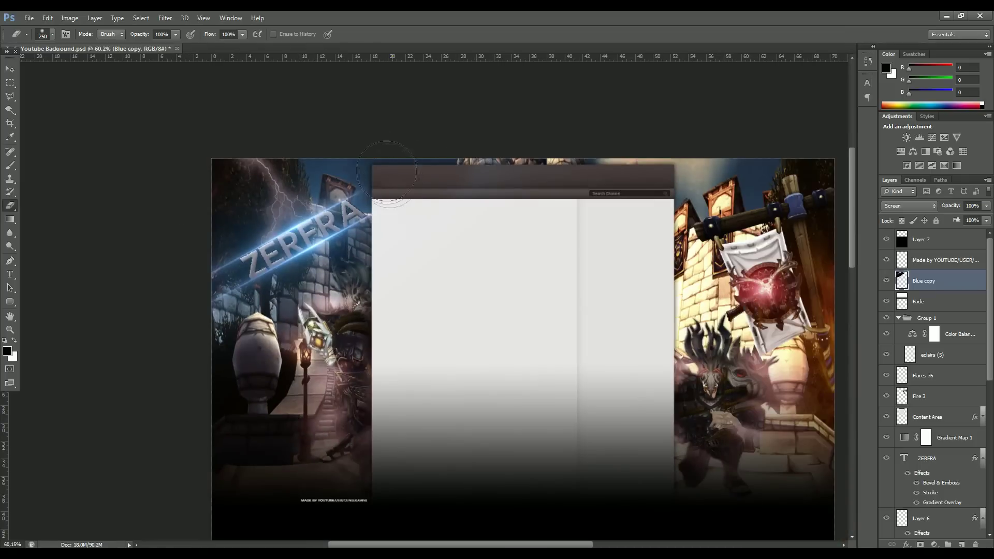
scroll(392, 190, up, 2)
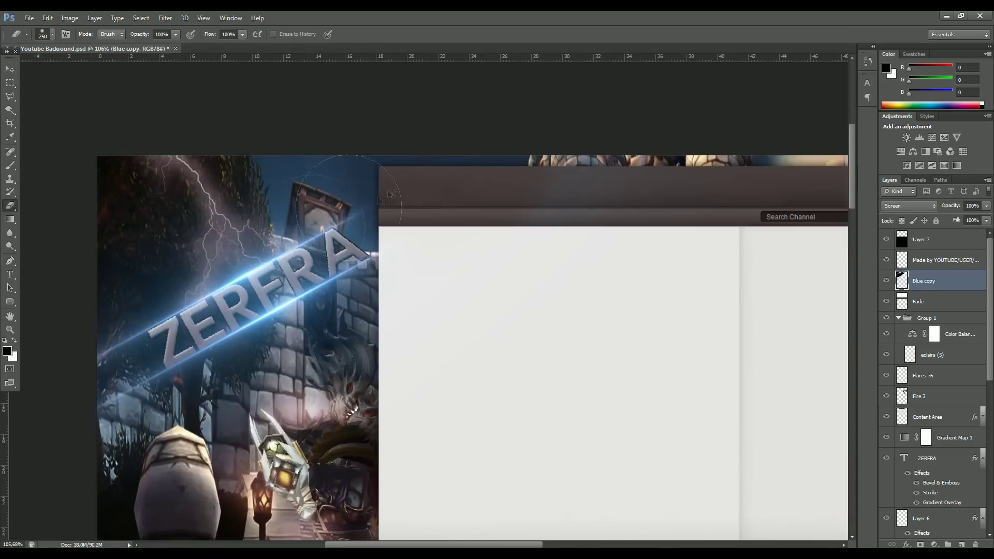
- Shift the hue of the merged flare layer from blue to red with Hue/Saturation
key(ctrl+u)
drag(551, 280, 596, 281)
key(Return)
- Erase excess flare glow around the ZERFRA title, reducing the eraser size to 150 px for the finer areas
mouse_move(231, 193)
mouse_down()
mouse_move(120, 249)
mouse_move(176, 223)
mouse_up()
key(bracketleft)
key(bracketleft)
key(bracketleft)
mouse_move(269, 207)
mouse_down()
mouse_move(290, 394)
mouse_move(278, 420)
mouse_up()
scroll(96, 408, down, 5)
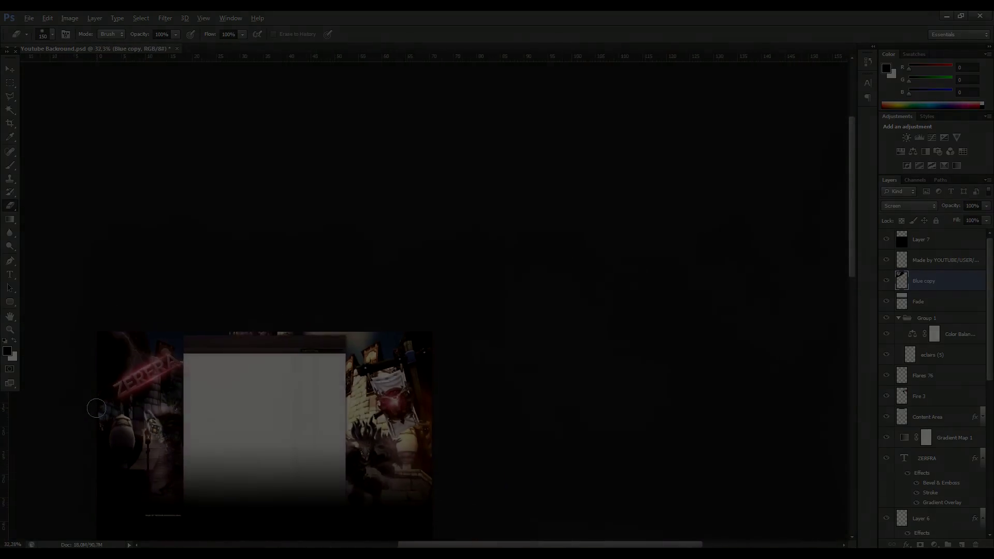
scroll(439, 214, up, 3)
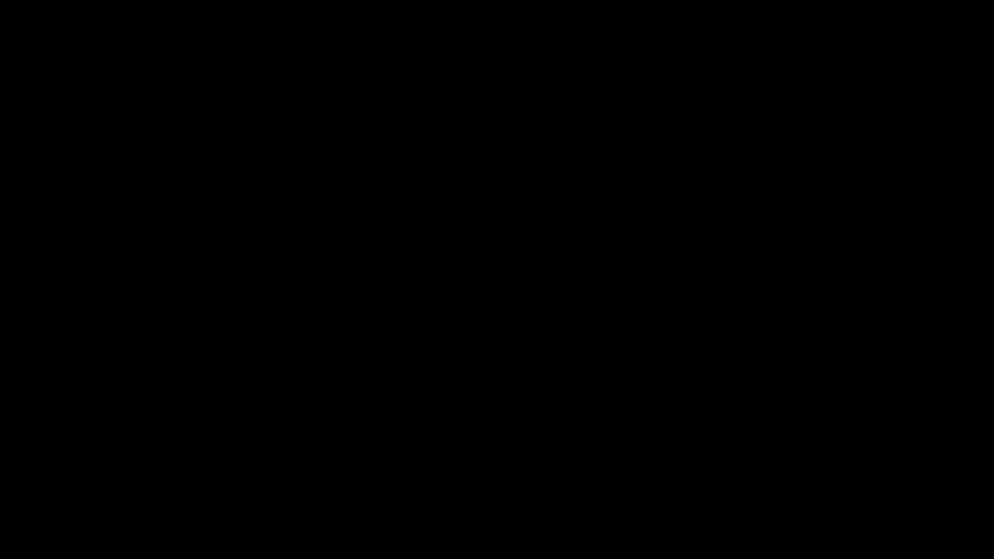